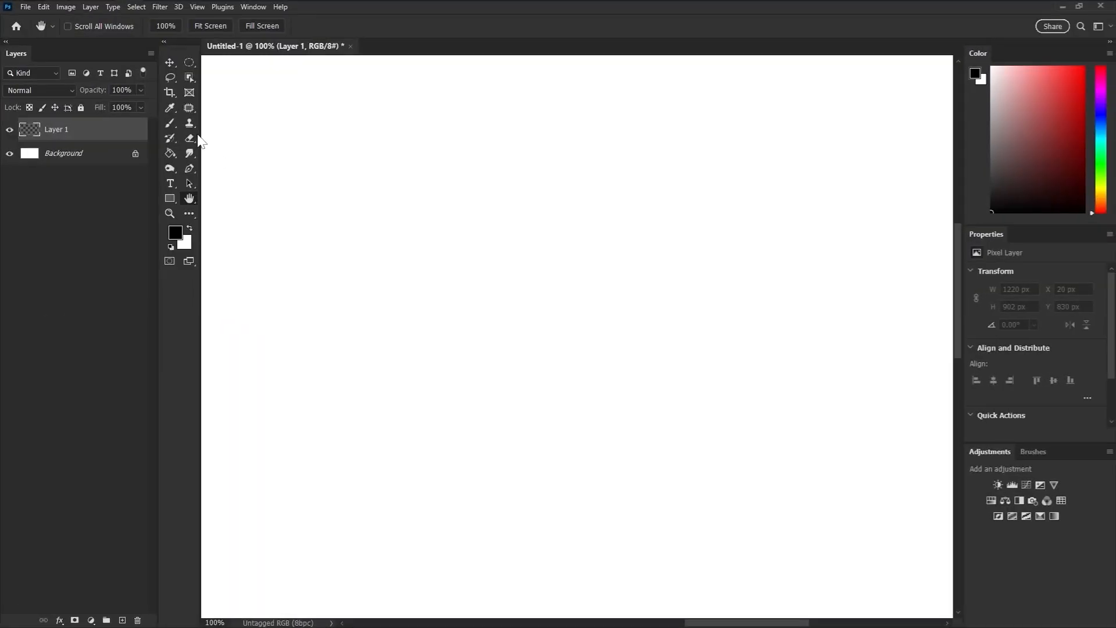
Place the editor window beside the browser and sample a color from the pink ice cream pattern image with the Eyedropper
left_click(170, 107)
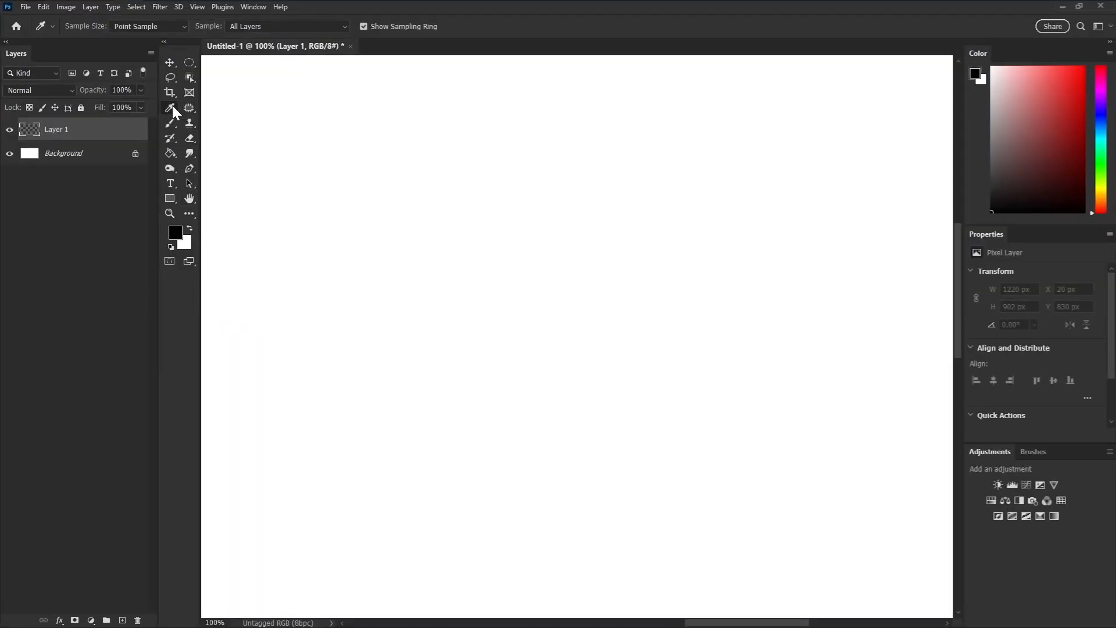
left_click(1079, 6)
left_click_drag(564, 31, 0, 131)
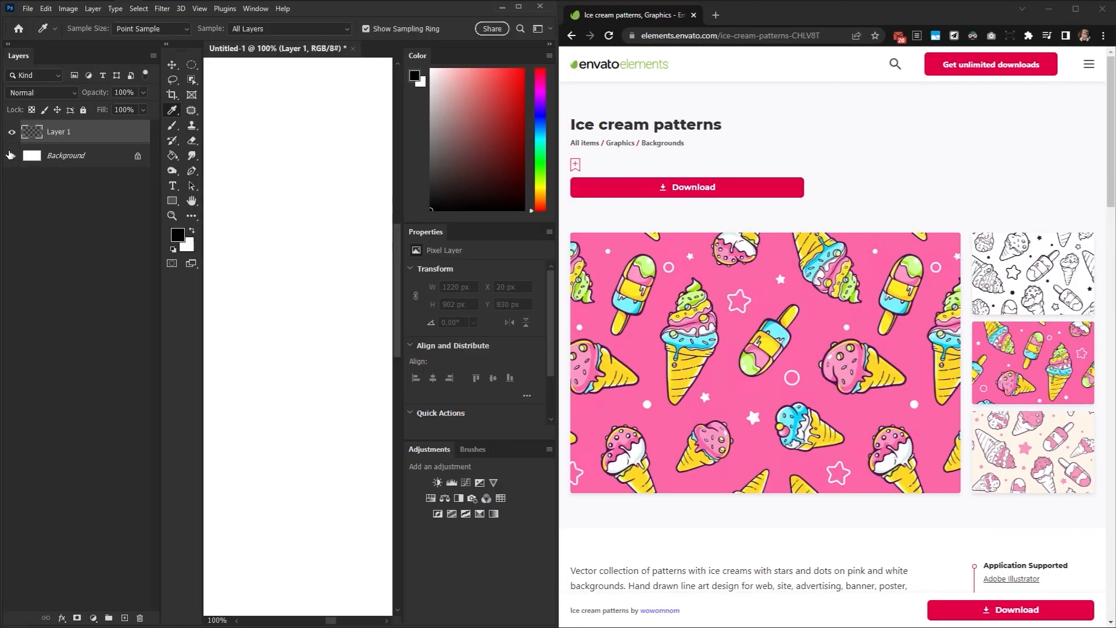
left_click_drag(262, 154, 589, 293)
left_click_drag(673, 316, 577, 63)
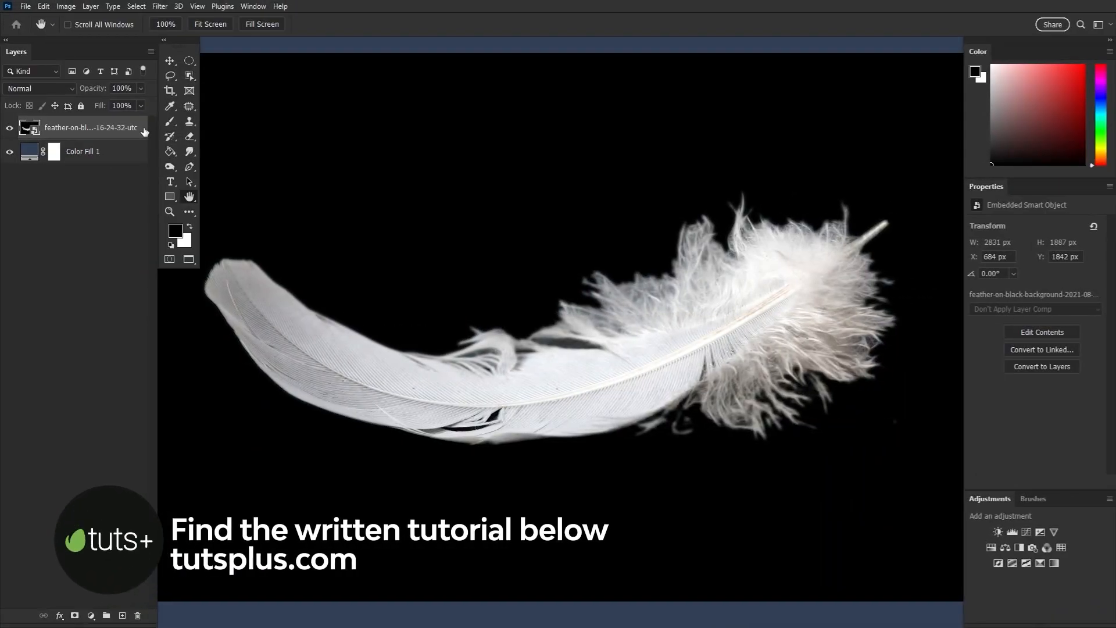
Blend out the feather layer's black background by splitting its Blend If shadow slider for This Layer to 80 / 210
double_click(144, 131)
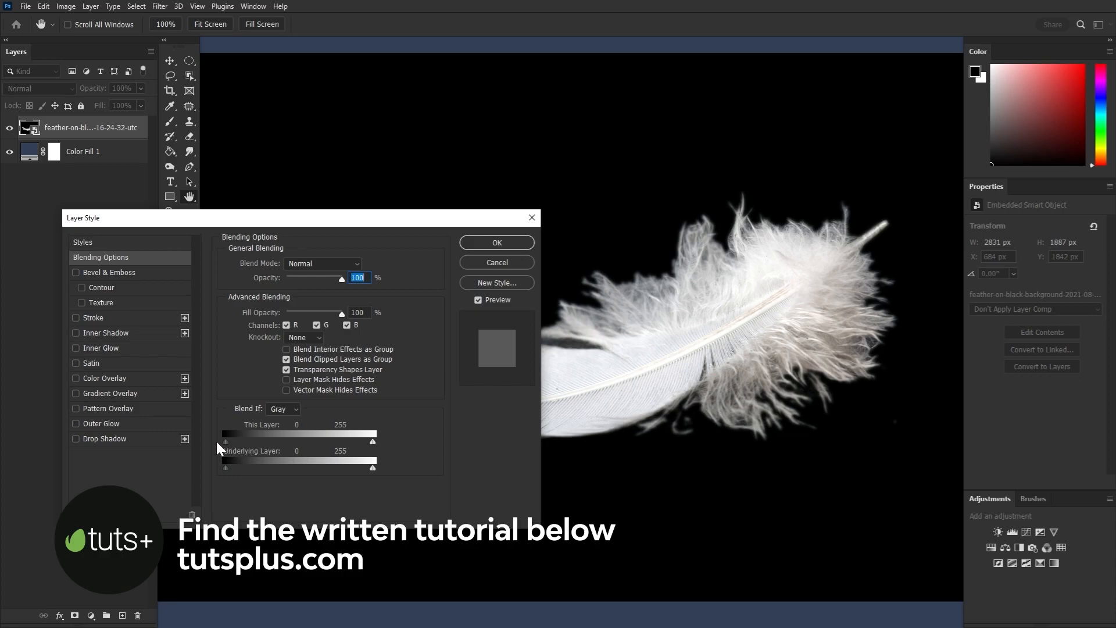
left_click_drag(228, 441, 345, 449)
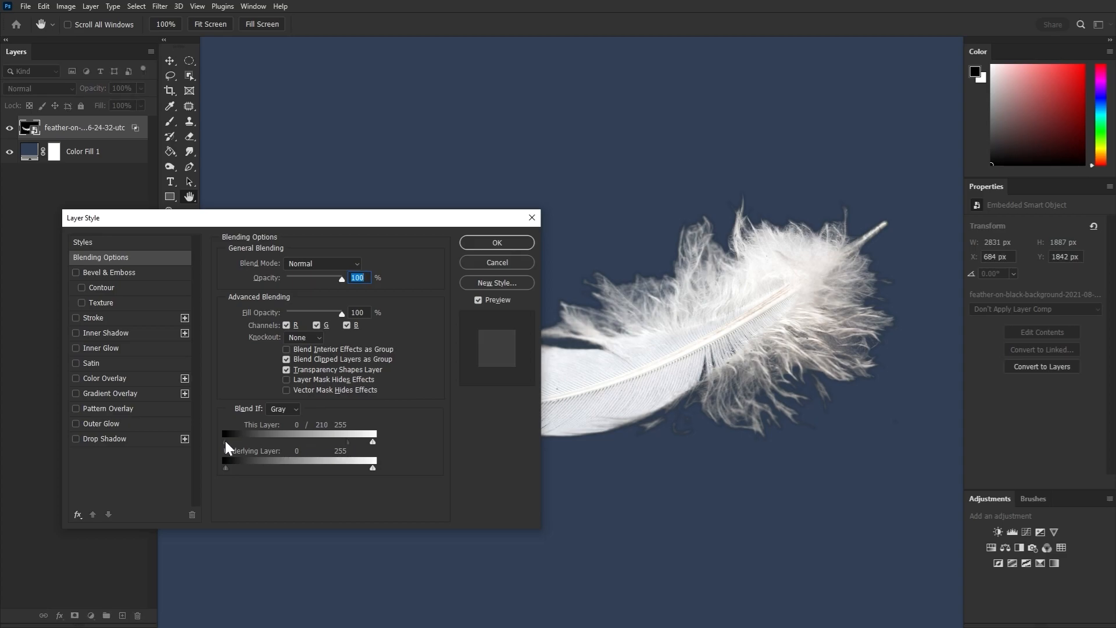
mouse_move(261, 448)
left_mouse_down()
mouse_move(294, 448)
mouse_move(273, 449)
left_mouse_up()
left_click_drag(467, 220, 286, 224)
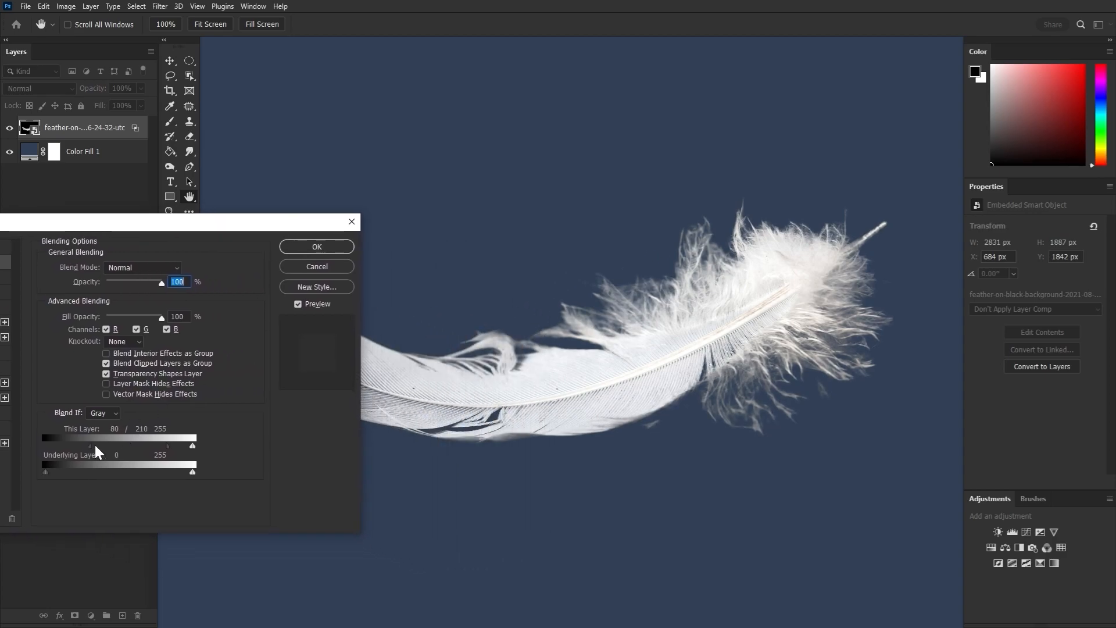
left_click(316, 247)
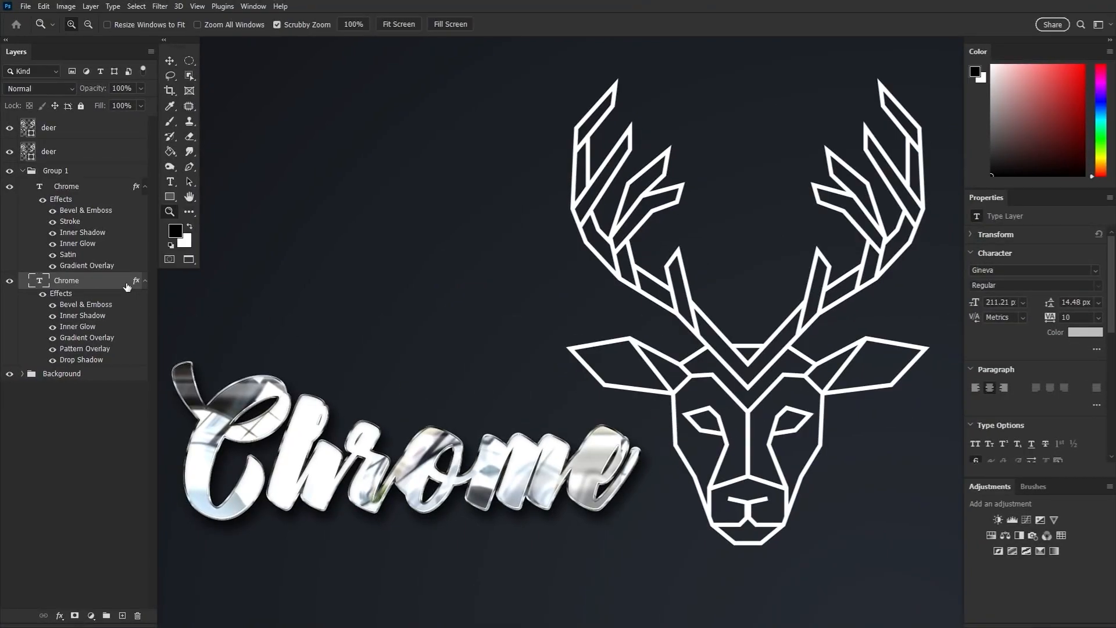
Copy the layer effects of the two Chrome text layers onto the two deer layers, one set per layer
key("alt")
left_click_drag(136, 283, 125, 152)
left_click(135, 265)
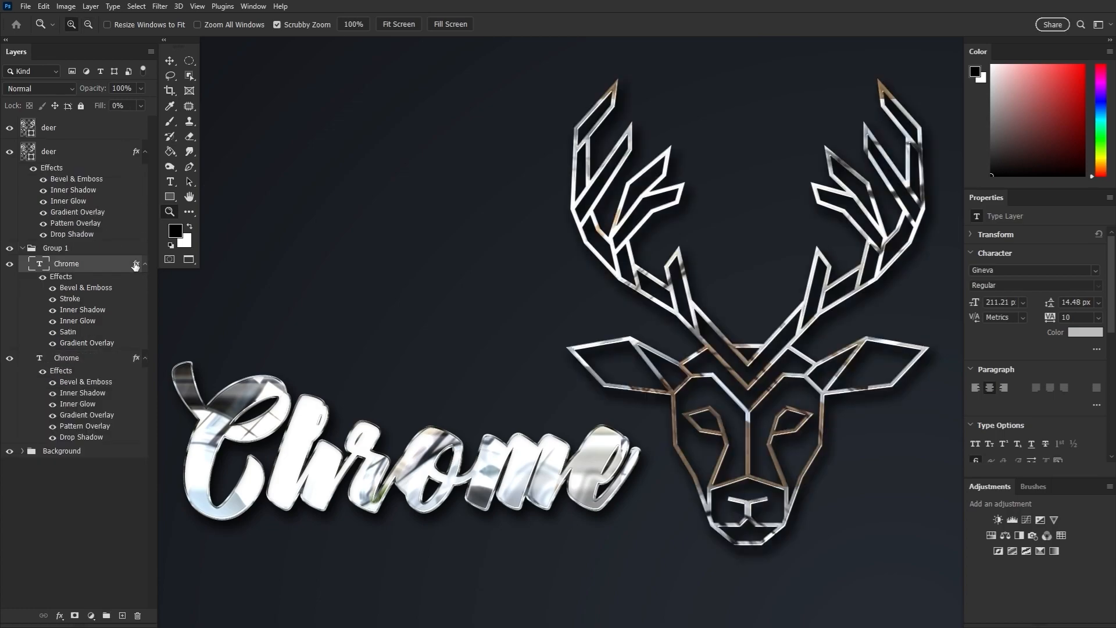
left_click_drag(136, 266, 126, 132)
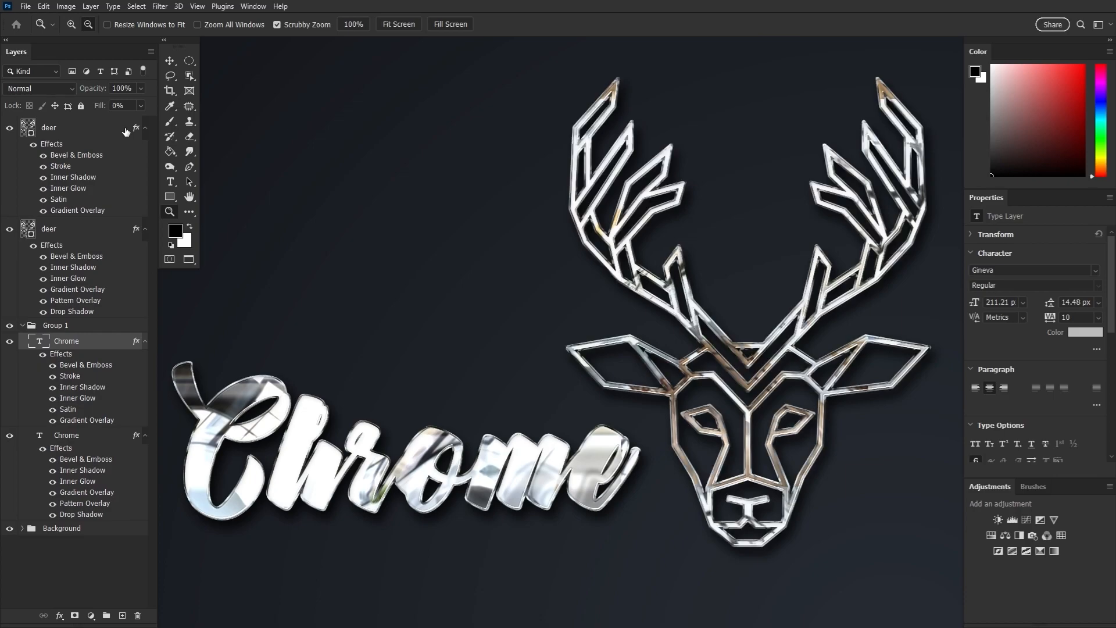
left_click(128, 615)
left_click_drag(136, 359, 134, 344)
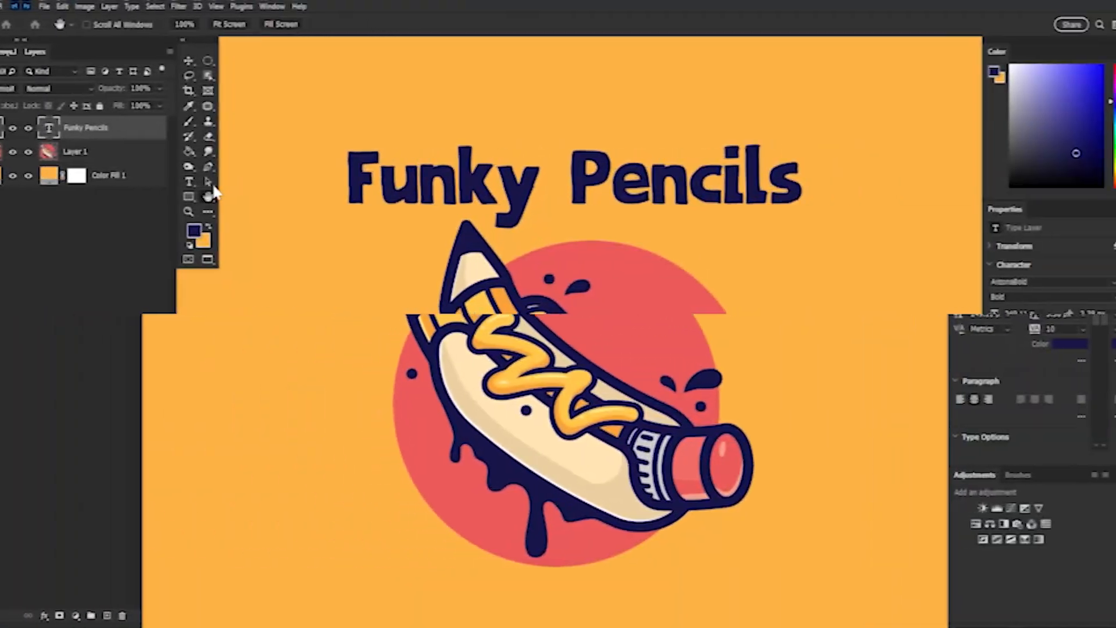
Warp the "Funky Pencils" text with the horizontal Arch style
left_click(192, 181)
left_click(353, 181)
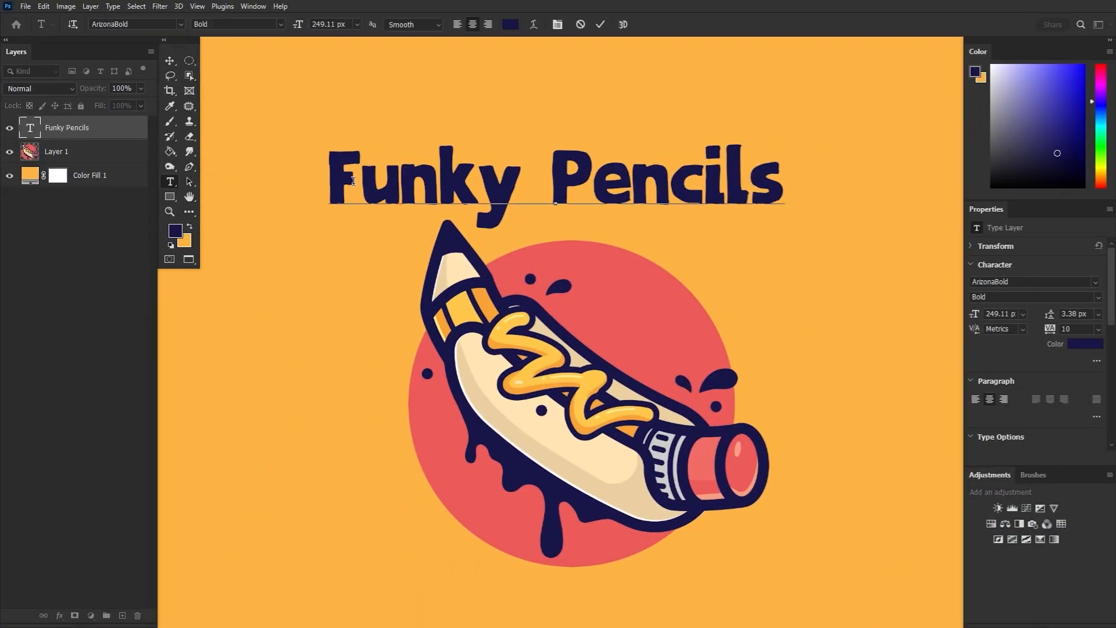
left_click(539, 26)
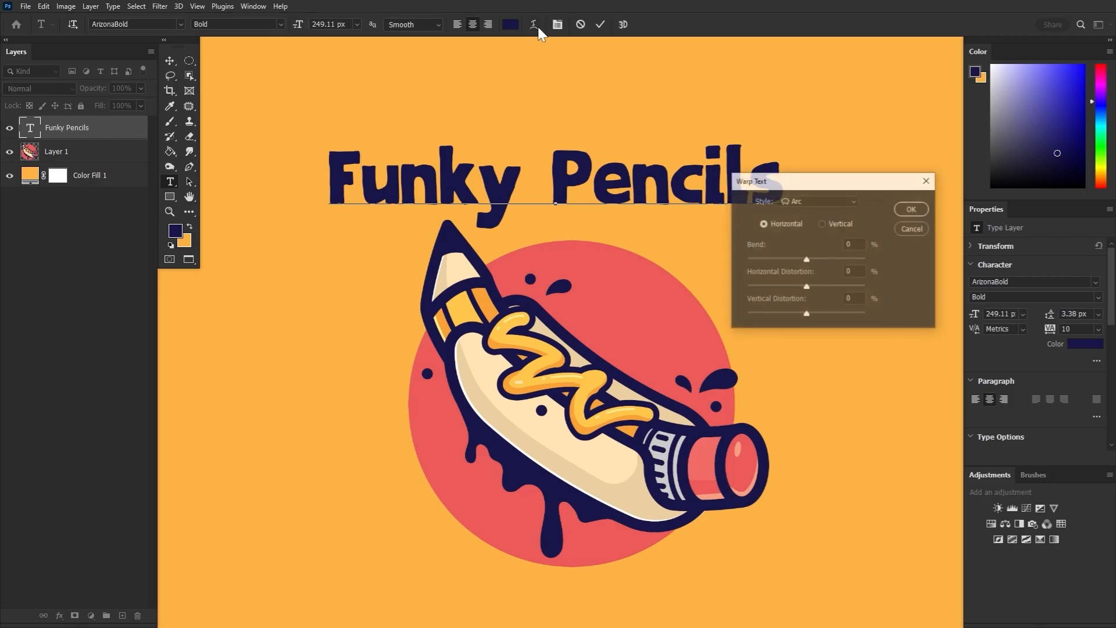
left_click(815, 199)
left_click(815, 246)
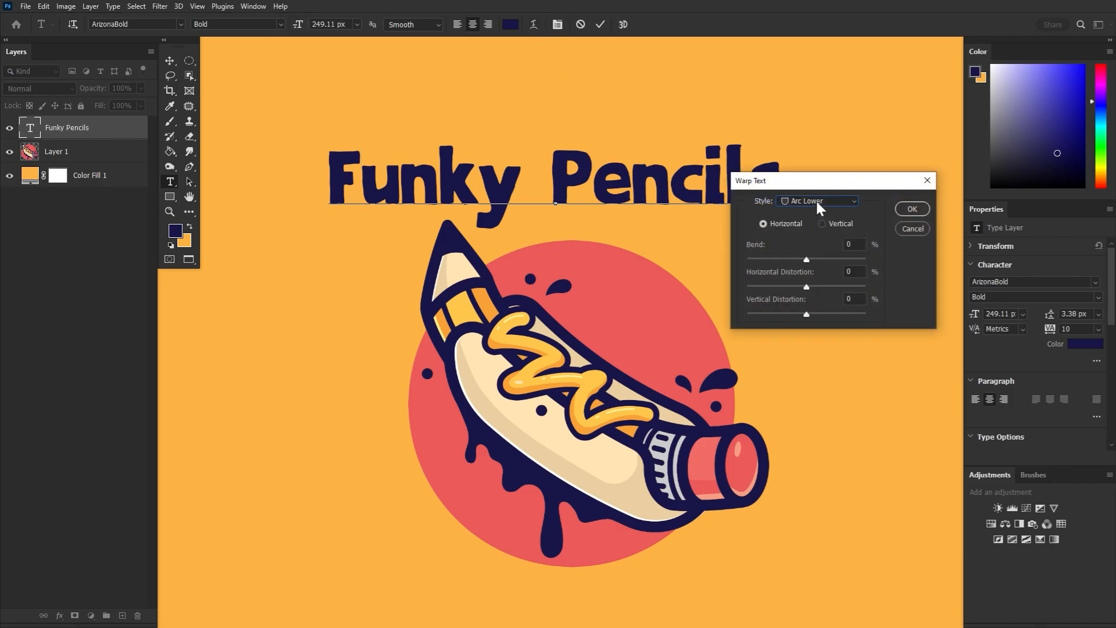
left_click(815, 199)
left_click(815, 272)
Set the text warp's bend to +40% and vertical distortion to -33%, and move the title down closer to the illustration
left_click_drag(807, 259, 826, 259)
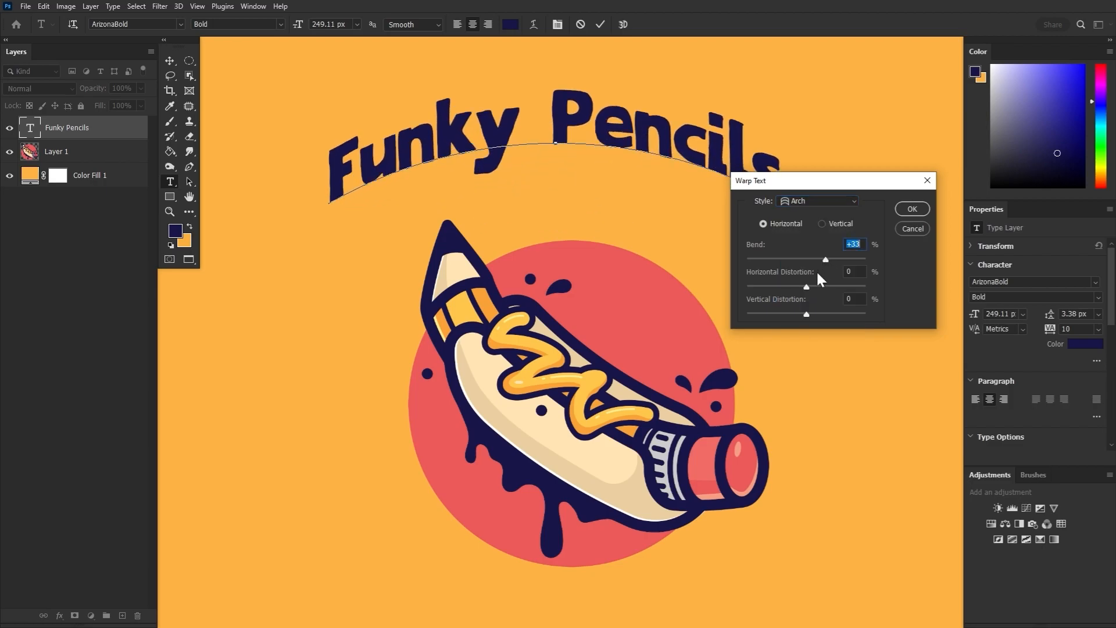
left_click_drag(807, 313, 789, 315)
left_click_drag(826, 259, 830, 262)
left_click_drag(790, 314, 787, 314)
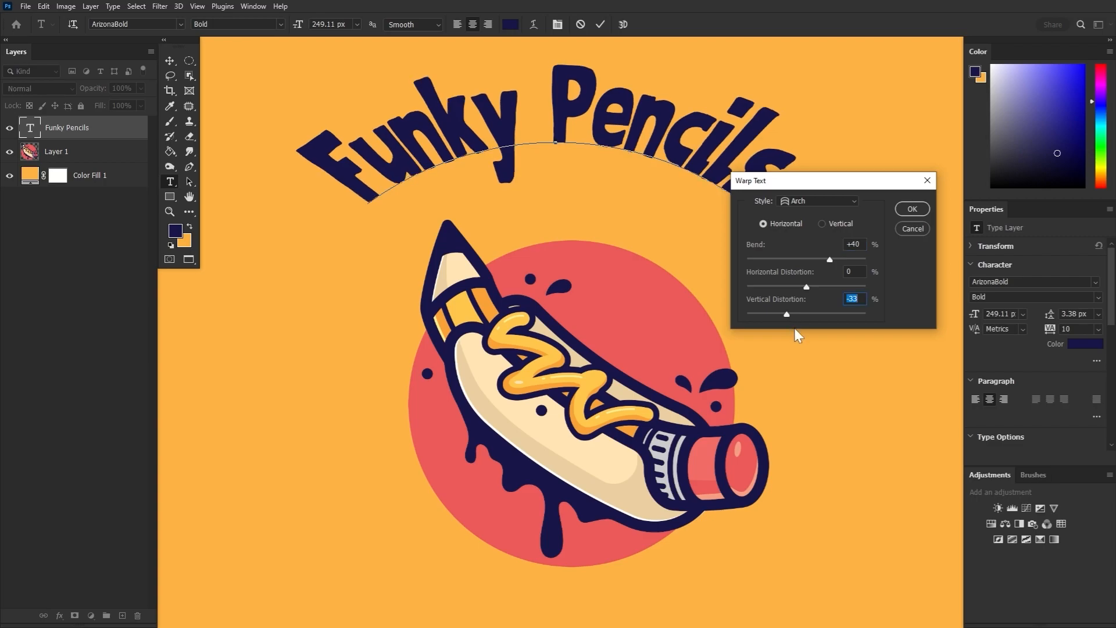
left_click(913, 209)
left_click(170, 60)
left_click_drag(577, 78, 578, 148)
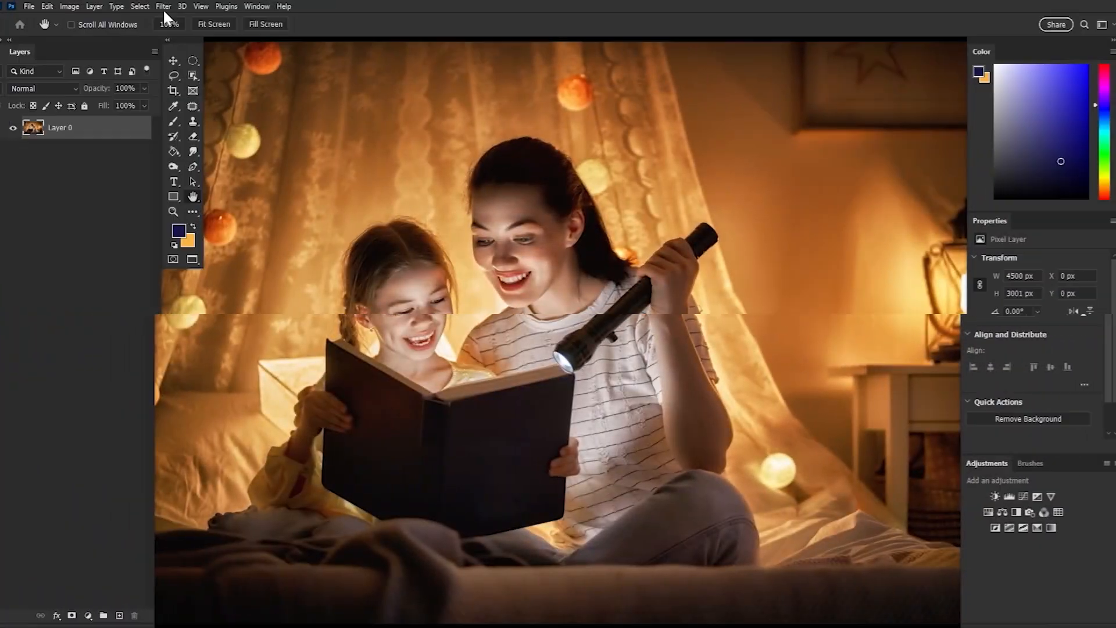
Start an Iris Blur on the bedtime reading photo, narrowing the focus ellipse and centering it on the woman and girl
left_click(160, 7)
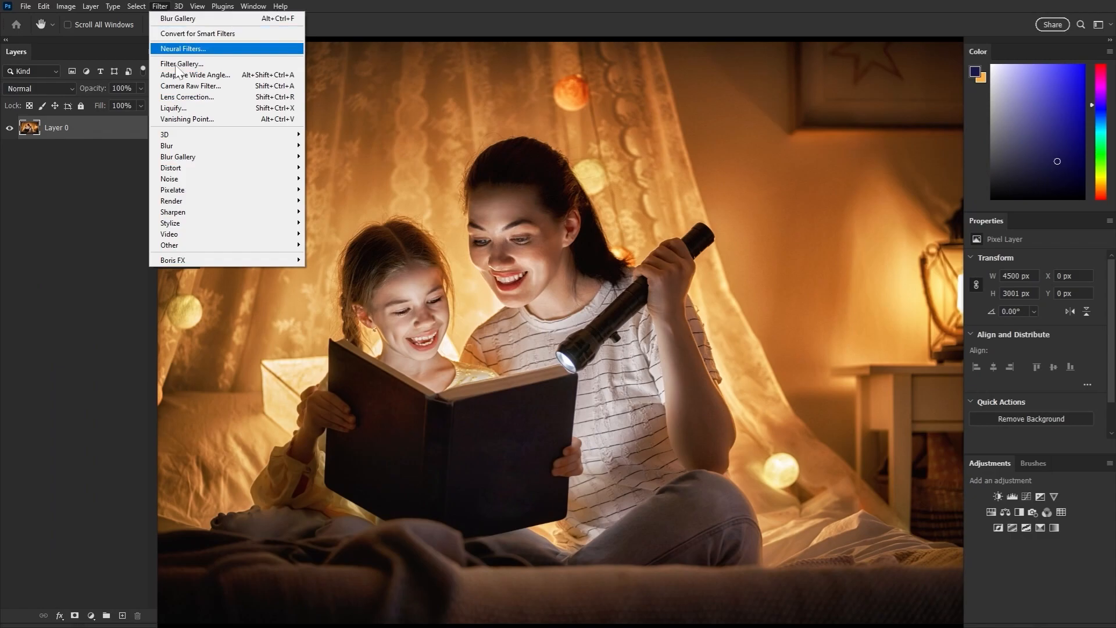
mouse_move(219, 159)
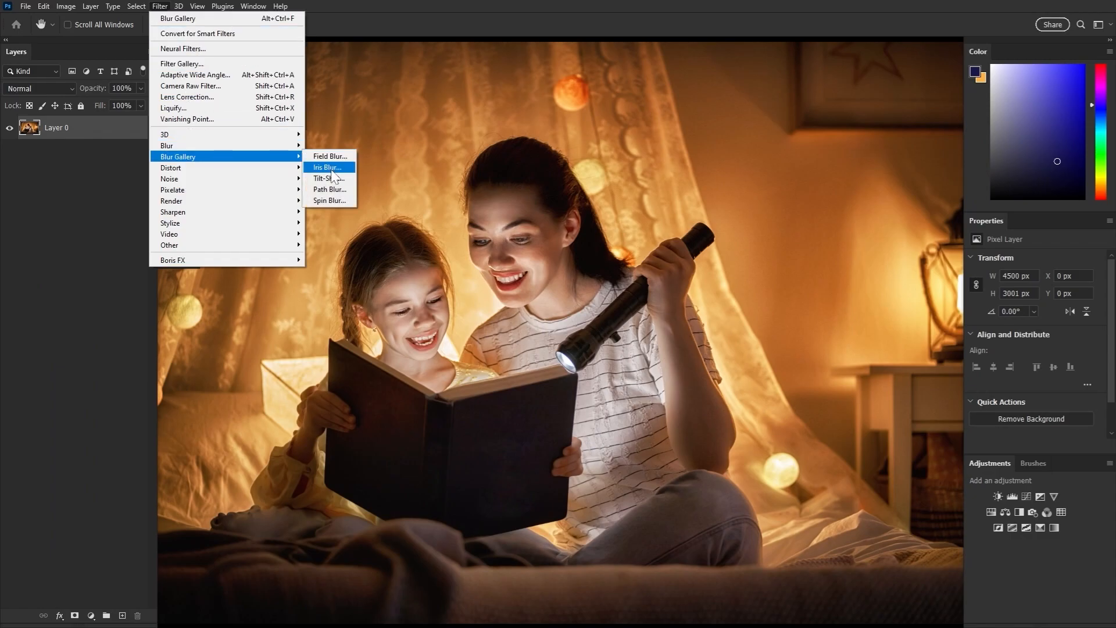
left_click(328, 168)
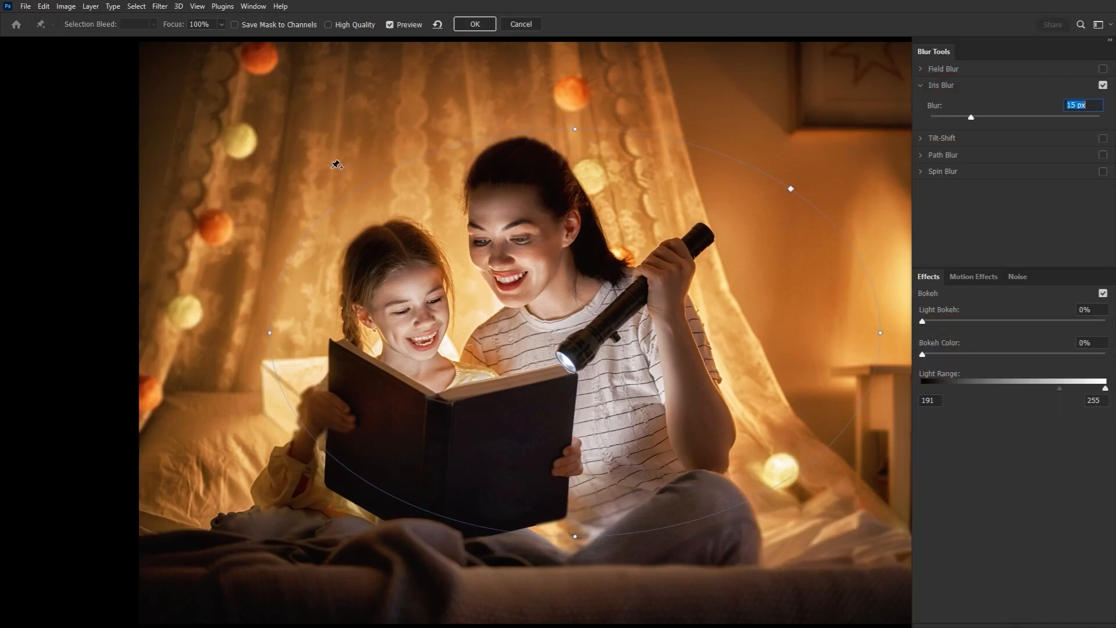
left_click_drag(881, 335, 789, 332)
left_click_drag(575, 333, 492, 341)
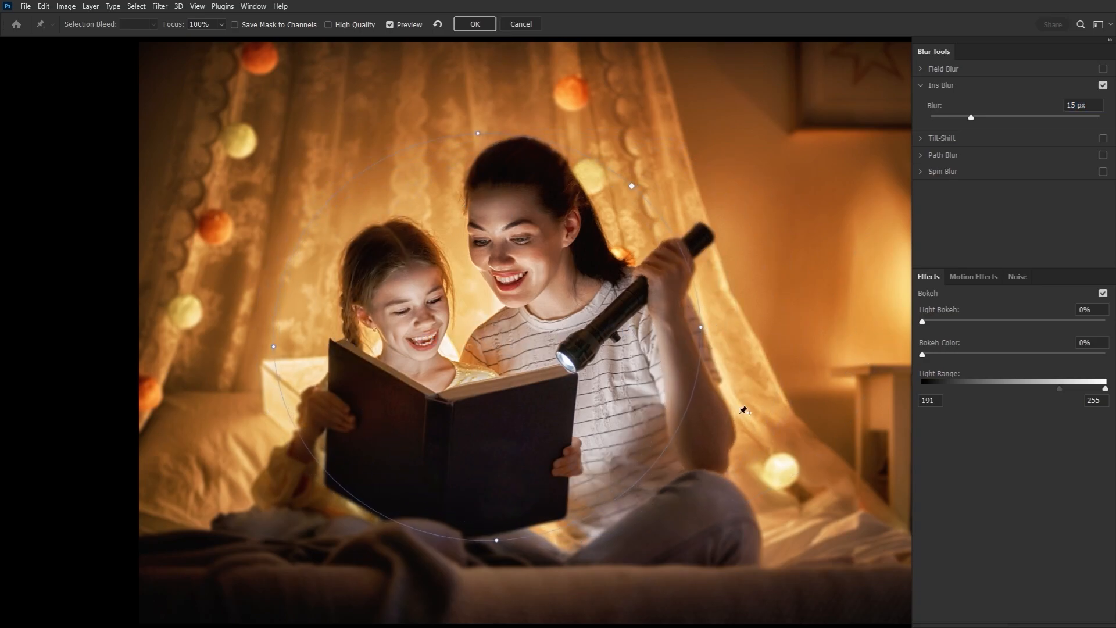
Set Light Bokeh to 29% and Bokeh Color to 18%, slightly increase the Iris Blur amount, and apply the filter
left_click(933, 322)
left_click_drag(933, 321, 975, 323)
left_click(974, 321)
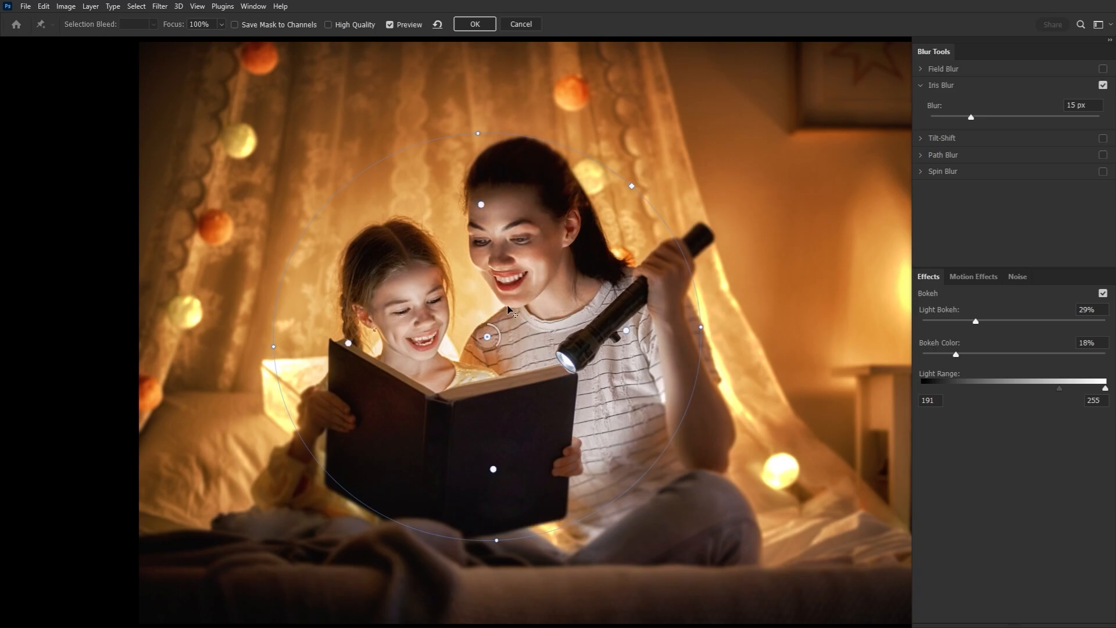
mouse_move(972, 117)
left_mouse_down()
mouse_move(987, 118)
mouse_move(976, 117)
left_mouse_up()
left_click(390, 24)
left_click(390, 24)
left_click(483, 24)
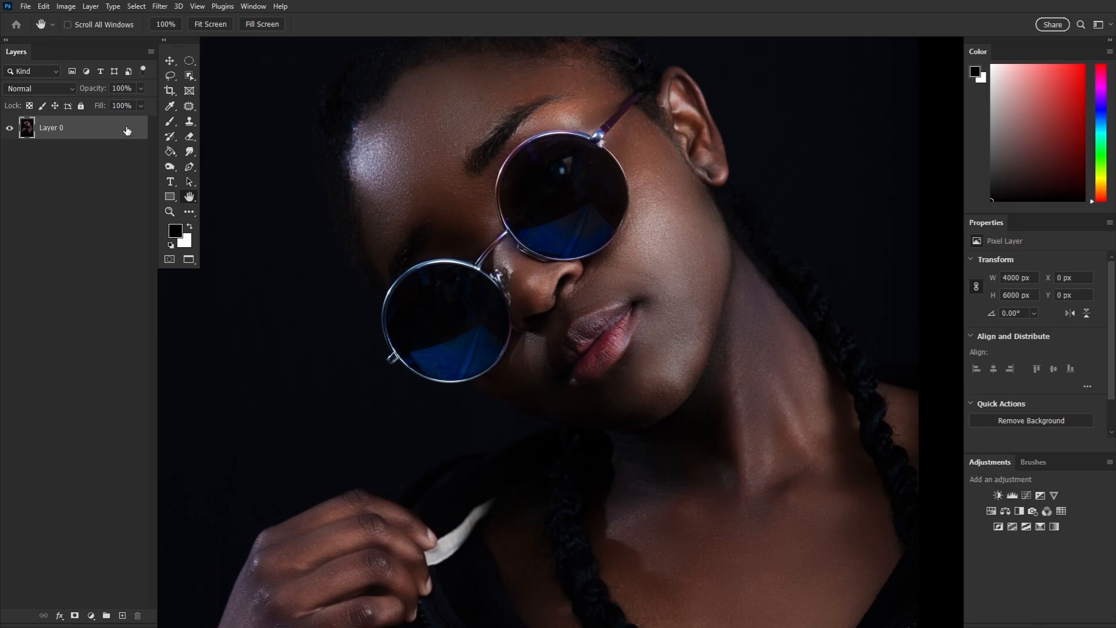
Duplicate the portrait layer and turn off the red channel in the copy's blending options
key("ctrl+j")
double_click(125, 129)
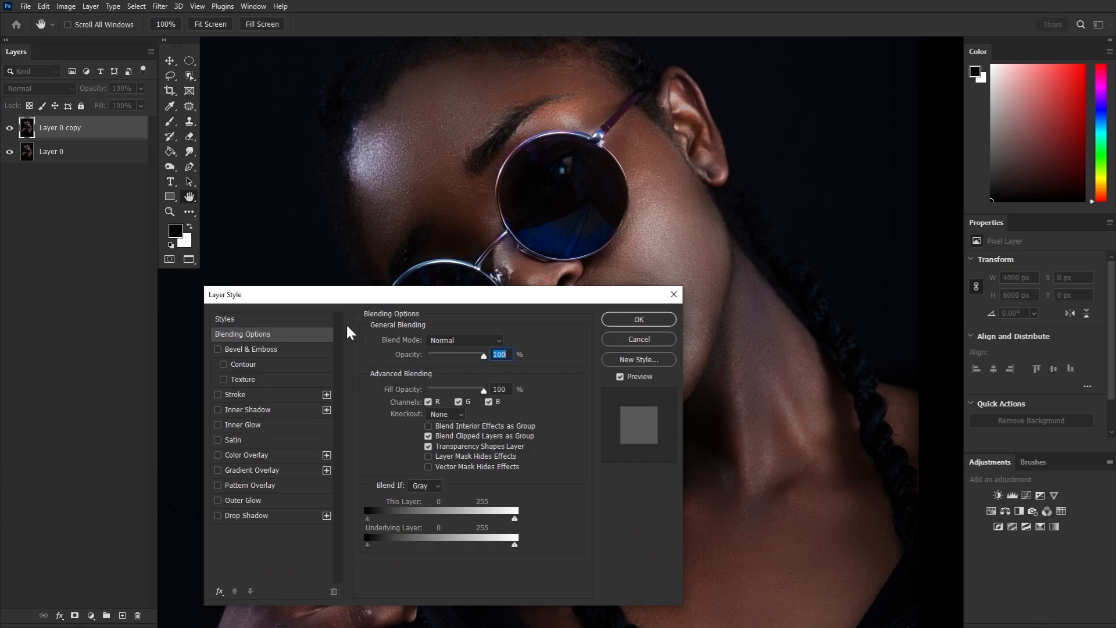
left_click(428, 402)
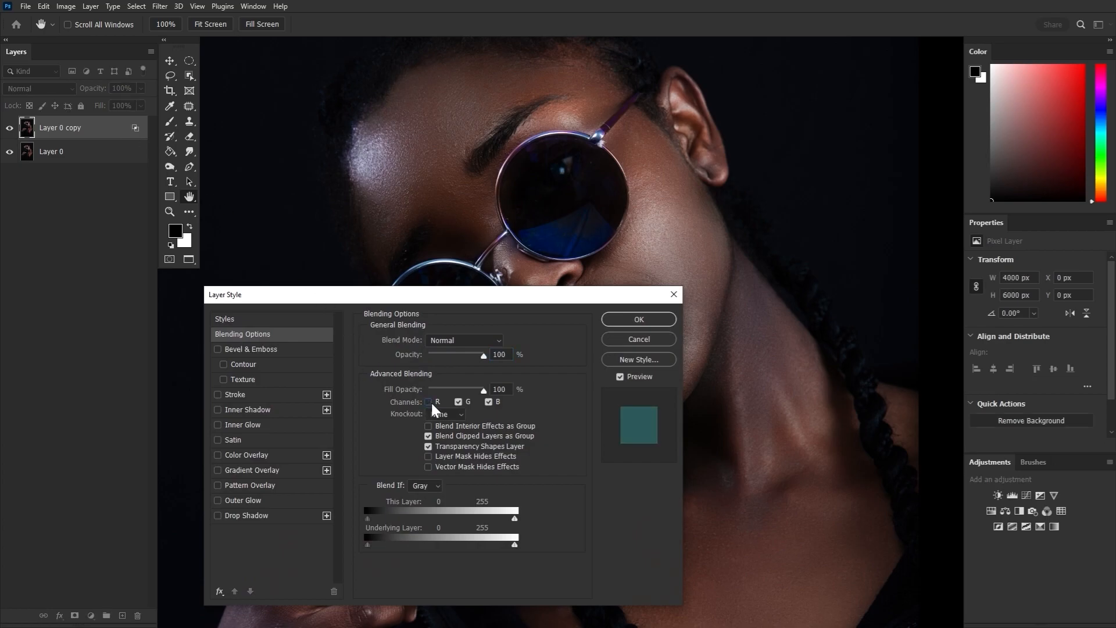
left_click(631, 322)
Nudge the portrait layer copy 9 px left and 12 px up to split the colors
left_click(168, 62)
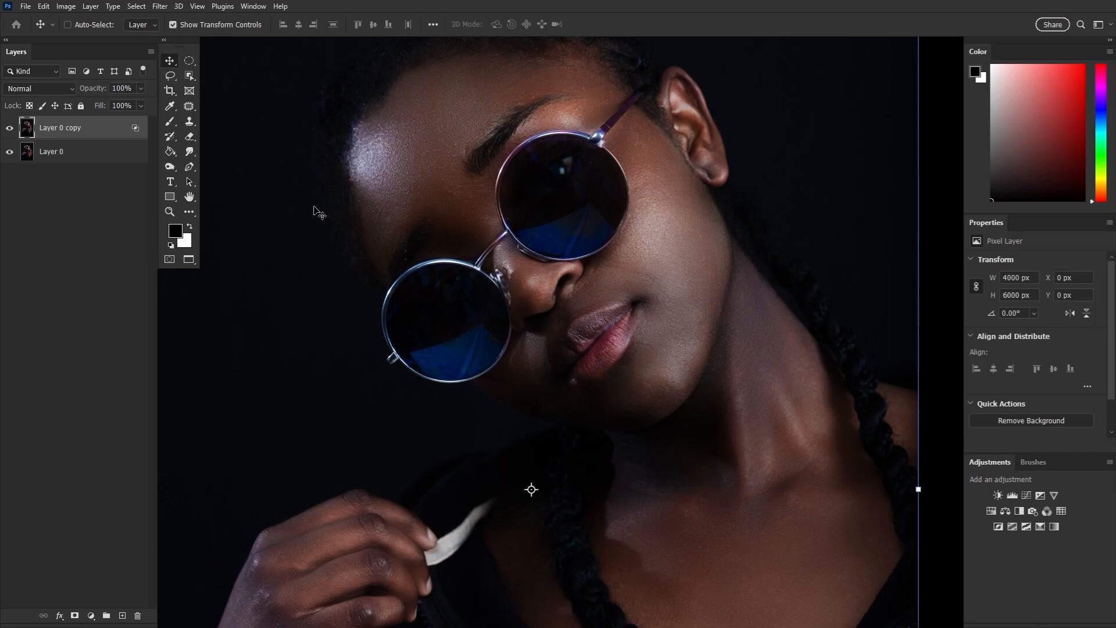
key("Left")
key("Left")
key("Left")
key("Left")
key("Left")
key("Left")
key("Left")
key("Left")
key("Left")
key("Up")
key("Up")
key("Up")
key("Up")
key("Up")
key("Up")
key("Up")
key("Up")
key("Up")
key("Up")
key("Up")
key("Up")
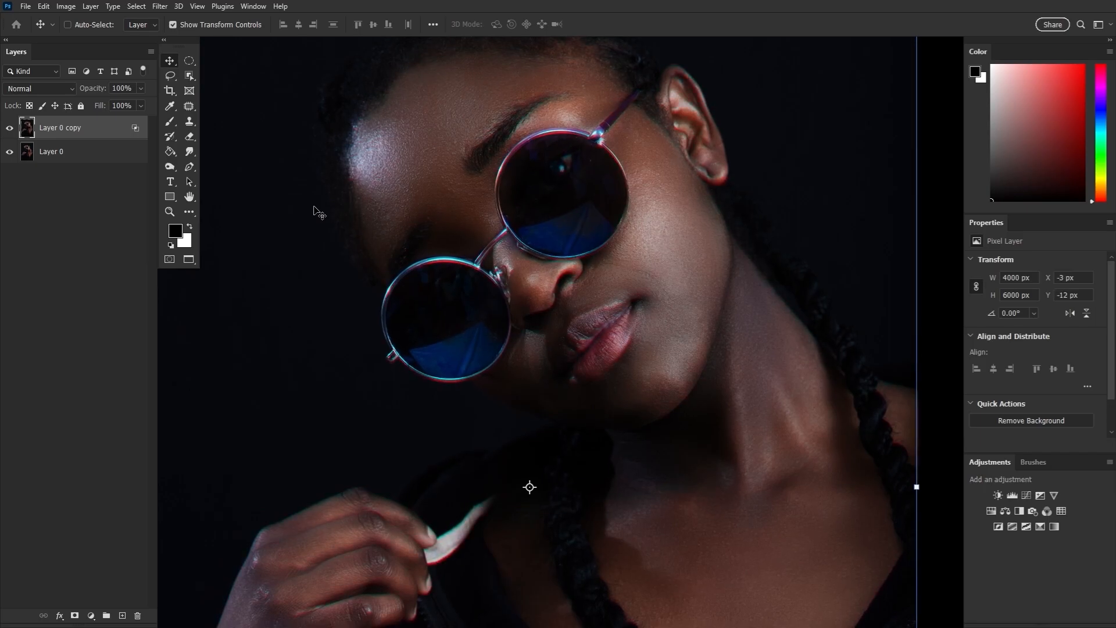
double_click(167, 214)
left_click_drag(408, 276, 662, 417)
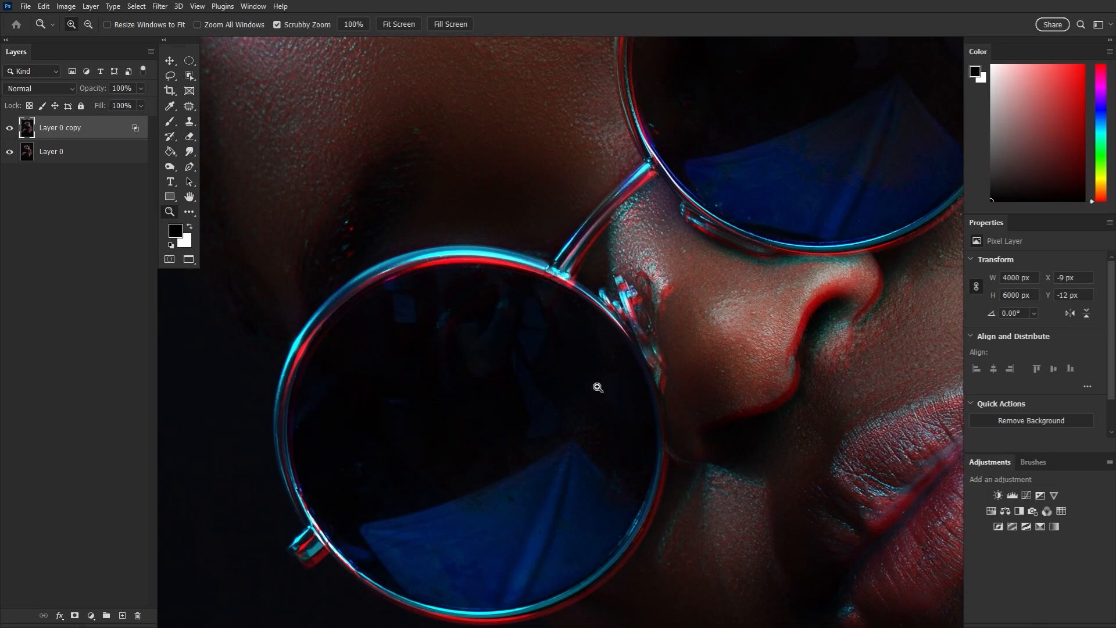
Try excluding the green and blue channels in turn on the layer copy, and return to excluding only red
double_click(127, 128)
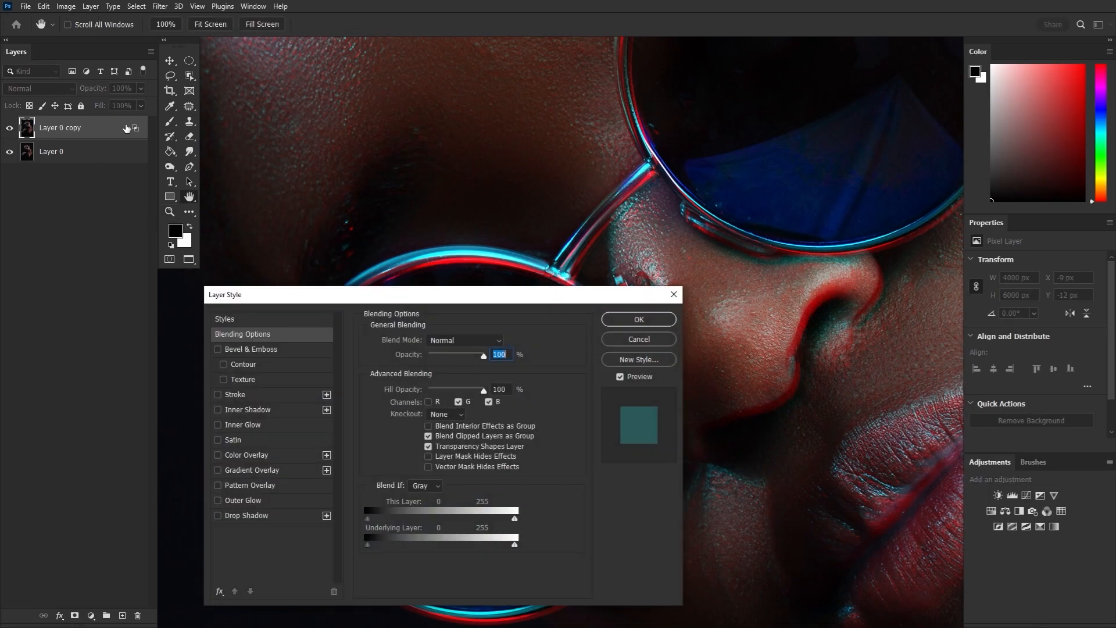
left_click(459, 401)
left_click(429, 402)
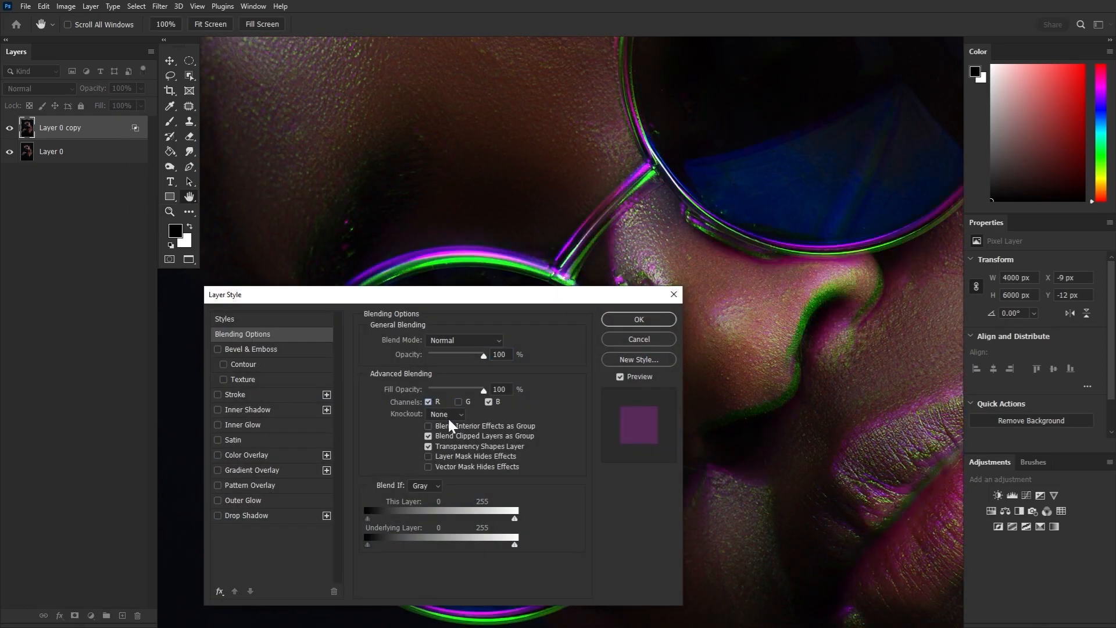
left_click(488, 401)
left_click(459, 402)
left_click(429, 402)
left_click(489, 402)
left_click(640, 320)
Shift the layer copy further up and left to X -18 px and Y -27 px
key("z")
left_click(633, 321, "alt")
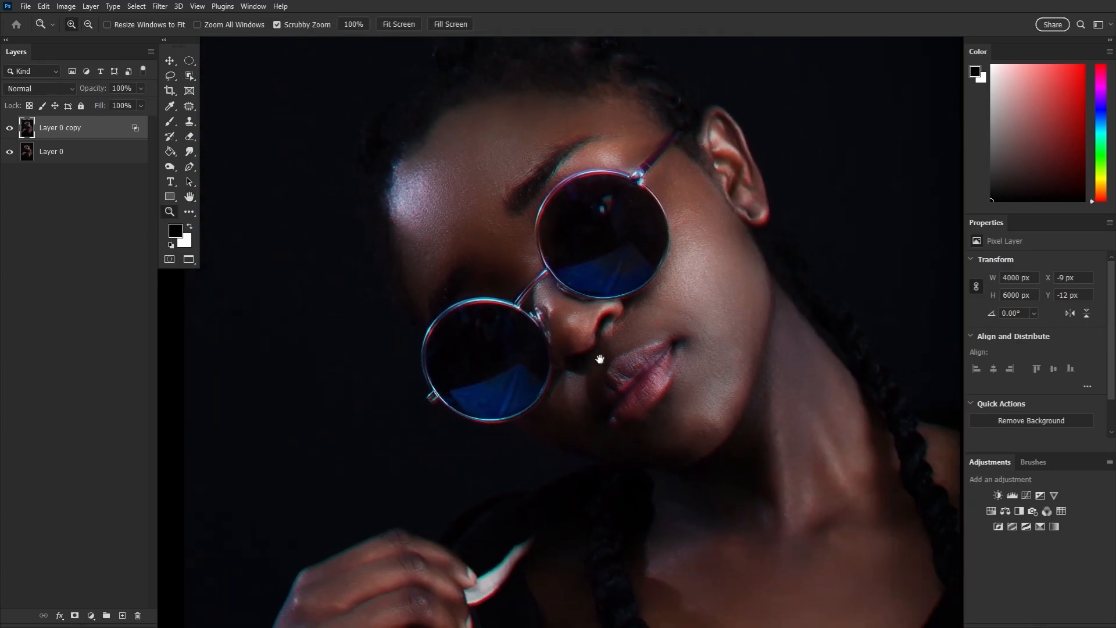
left_click(168, 62)
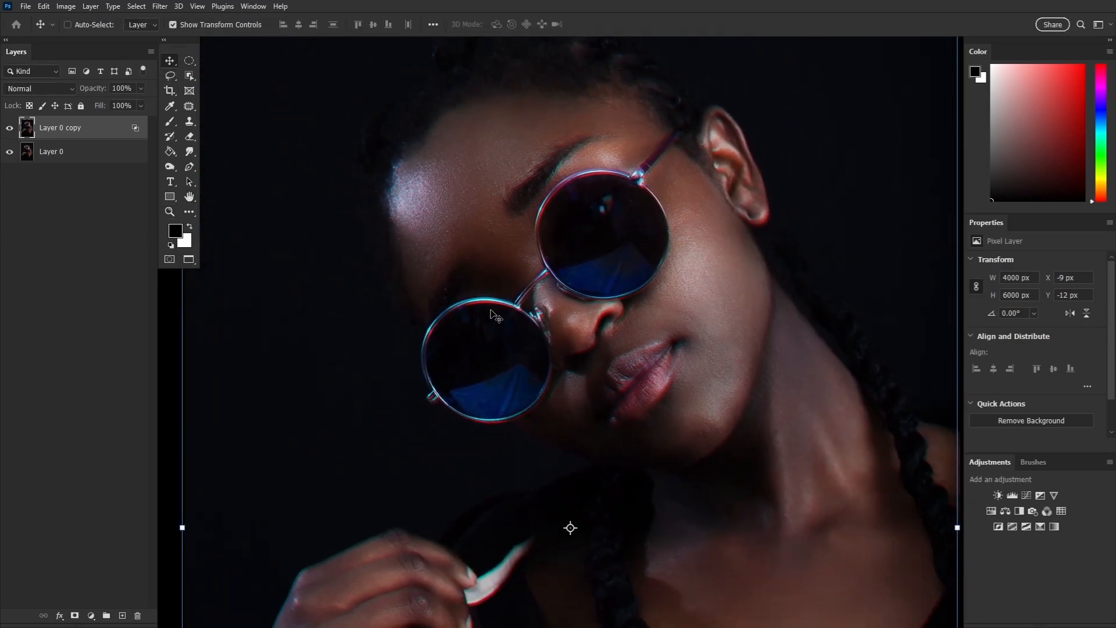
left_click_drag(492, 311, 490, 309)
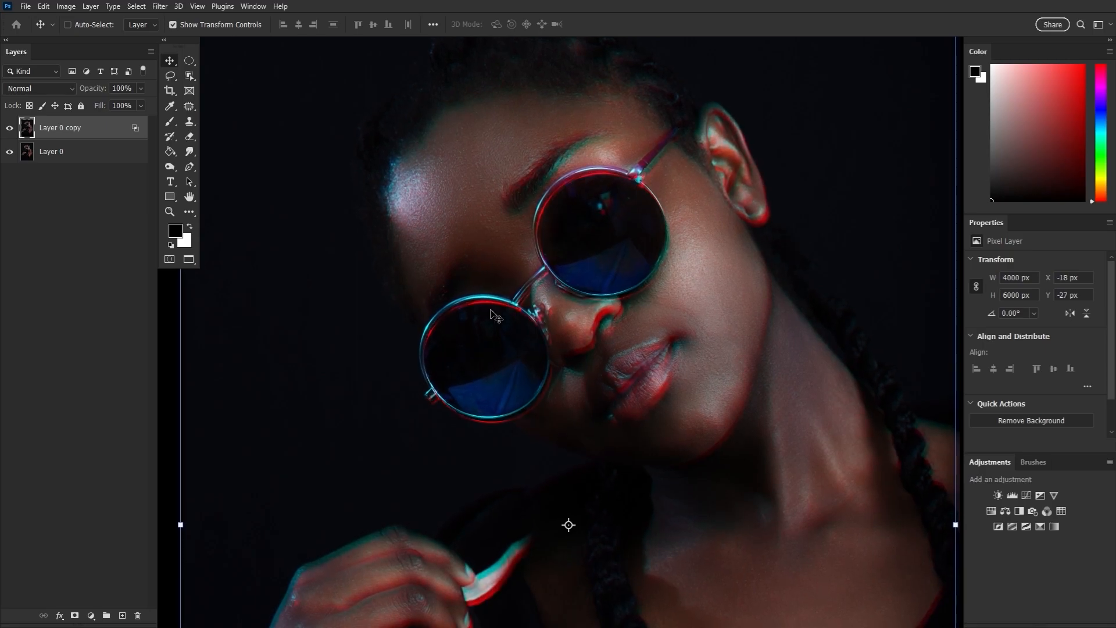
Add a layer mask to the portrait copy and paint black over the glasses, nose and lips with a large soft brush
left_click(74, 615)
key("b")
key("bracketright")
key("bracketright")
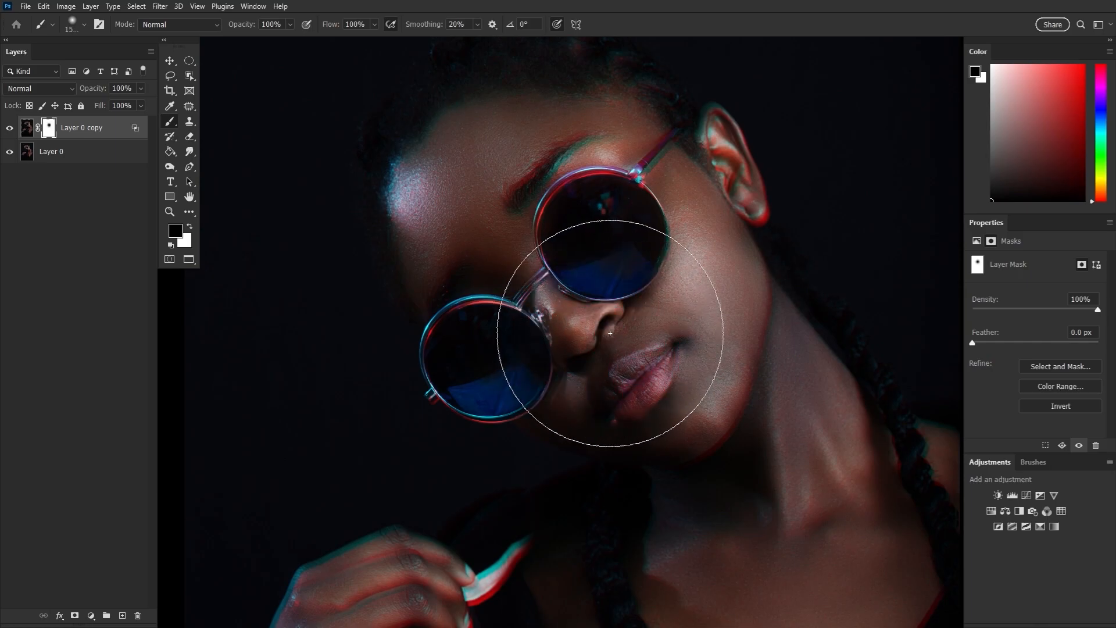
left_click_drag(568, 267, 671, 365)
Refine the mask with smaller brushes around the lens nearest the ear and the side of the forehead, and swap the foreground colour to white
key("bracketleft")
key("bracketleft")
left_click_drag(667, 287, 676, 255)
key("bracketleft")
key("bracketleft")
left_click_drag(402, 209, 407, 268)
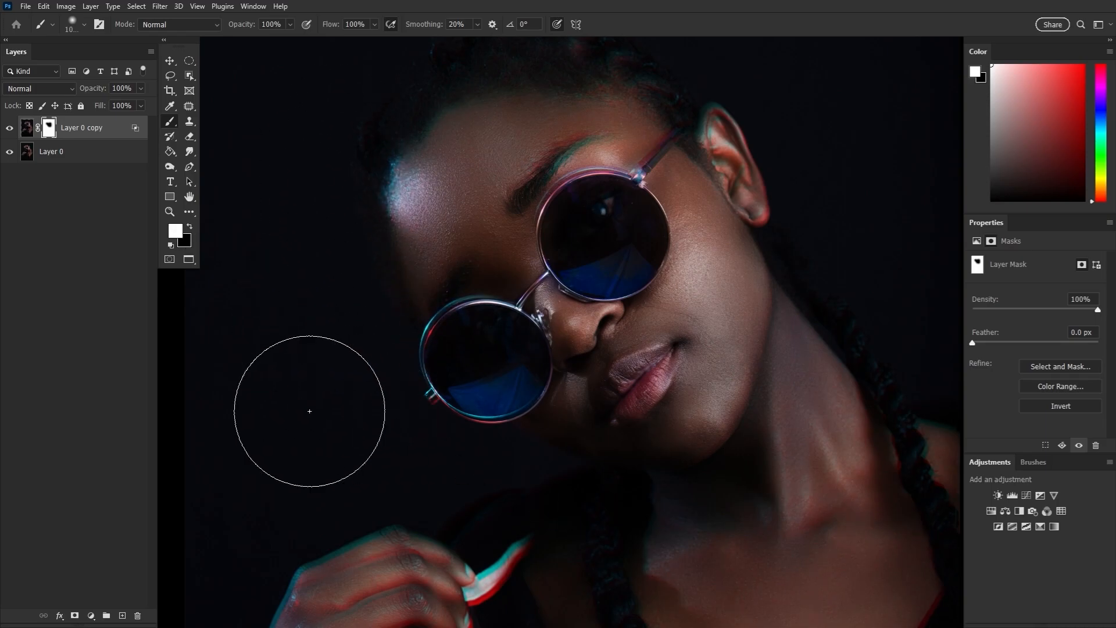
key("x")
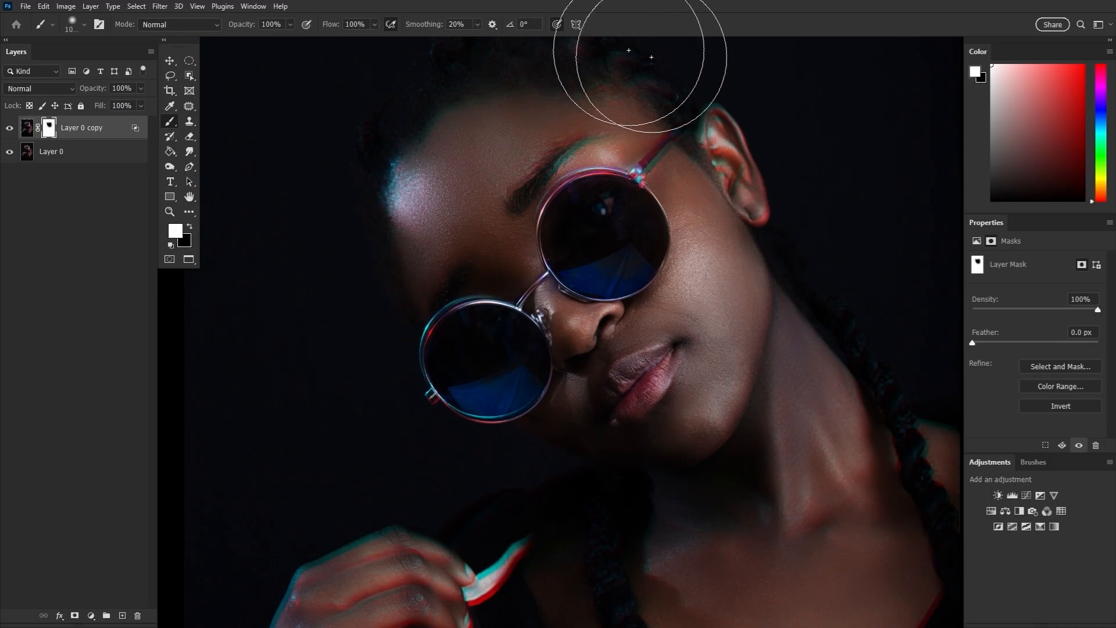
left_click(189, 196)
left_click_drag(392, 317, 369, 308)
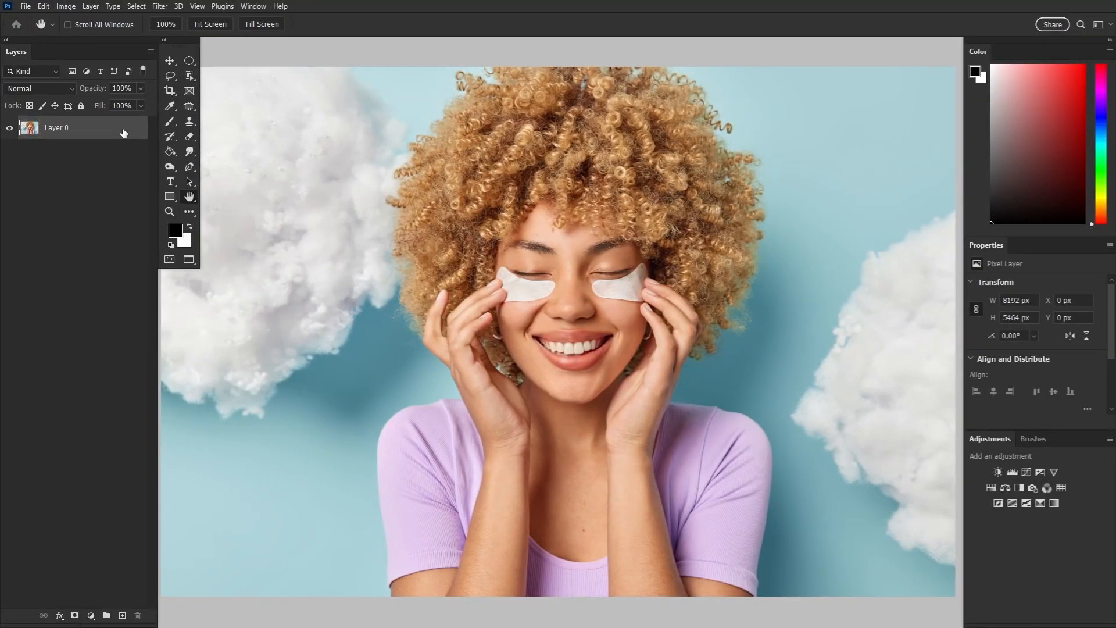
Convert Layer 0 of the curly-haired portrait to a smart object and apply a Spin Radial Blur with amount 6 and Best quality
right_click(115, 125)
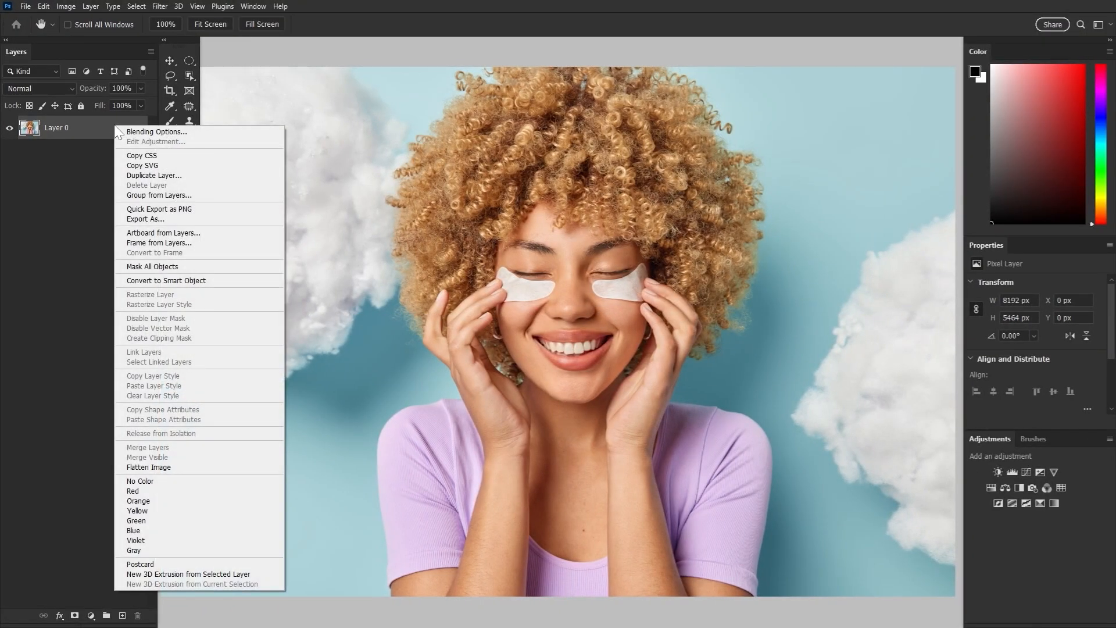
left_click(135, 281)
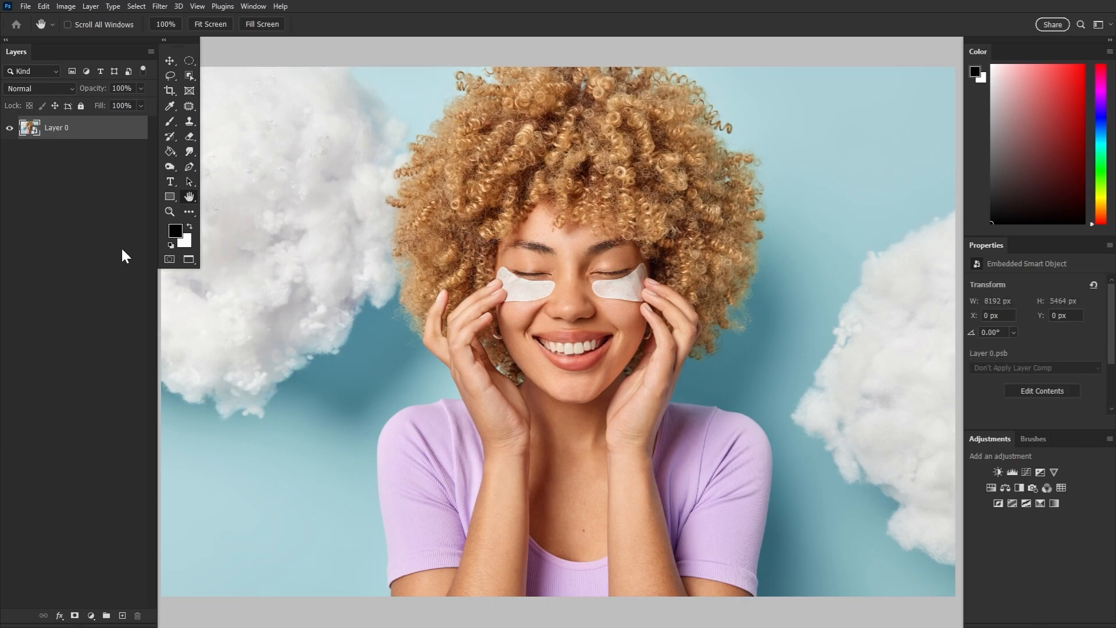
left_click(160, 6)
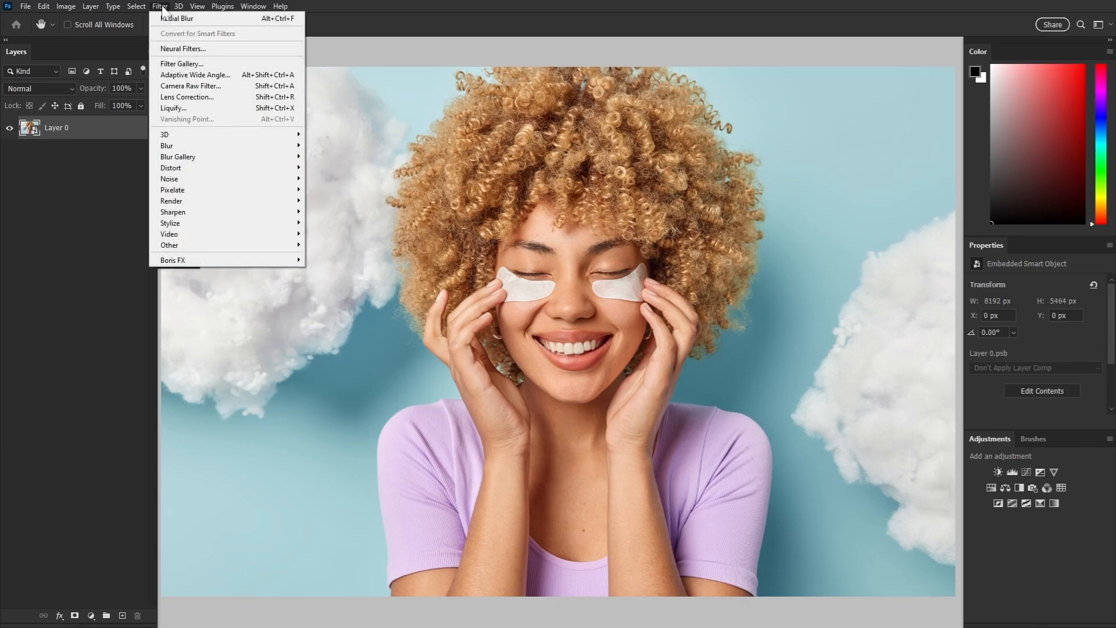
mouse_move(224, 147)
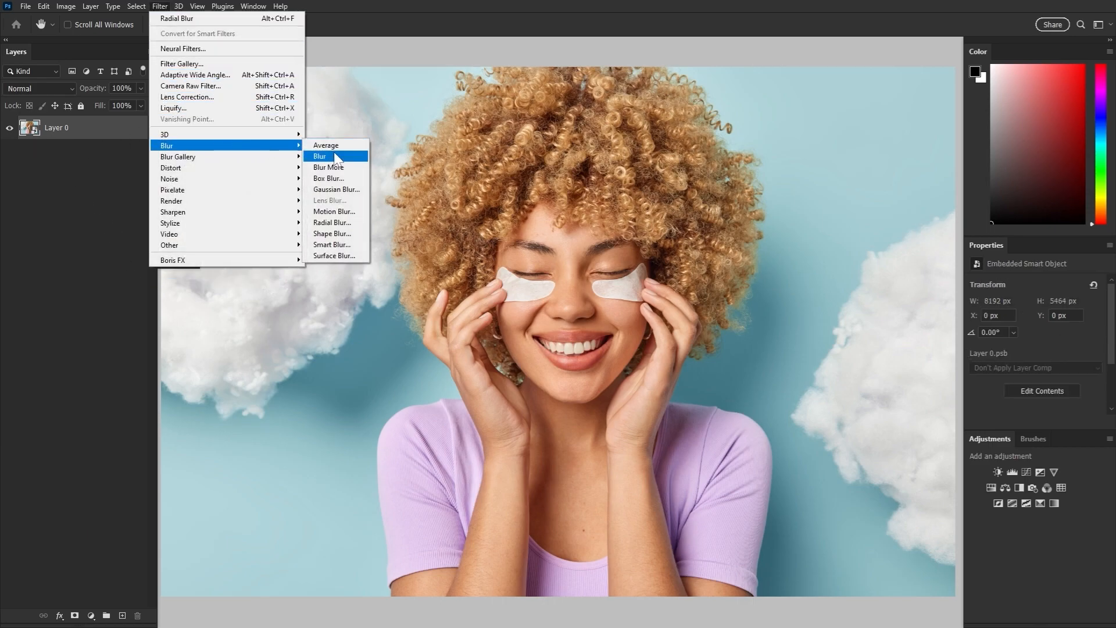
left_click(347, 222)
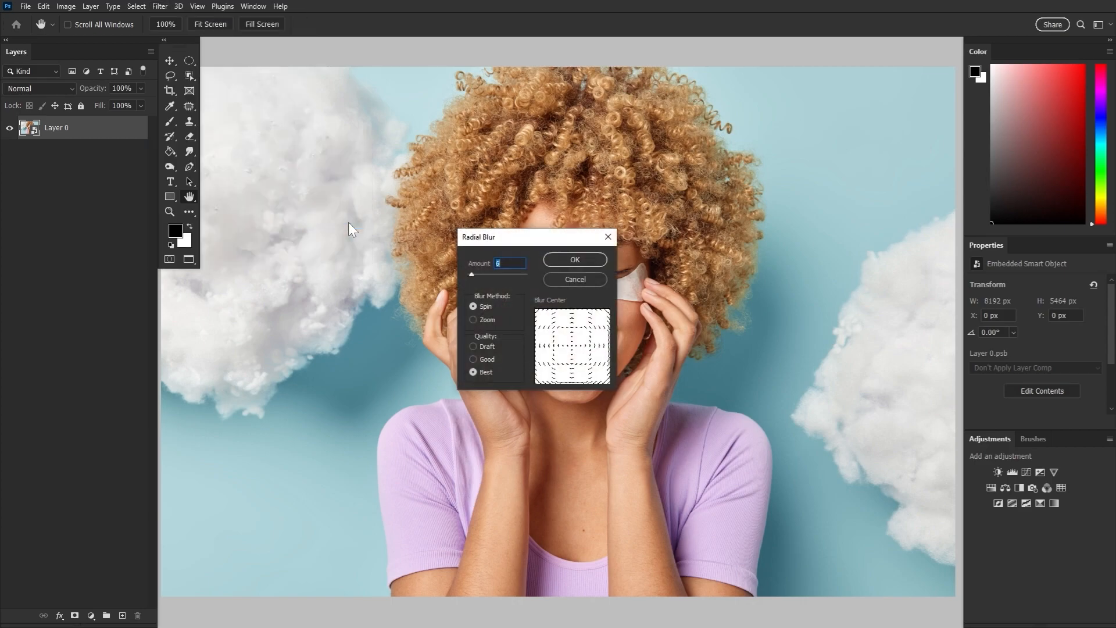
left_click(563, 261)
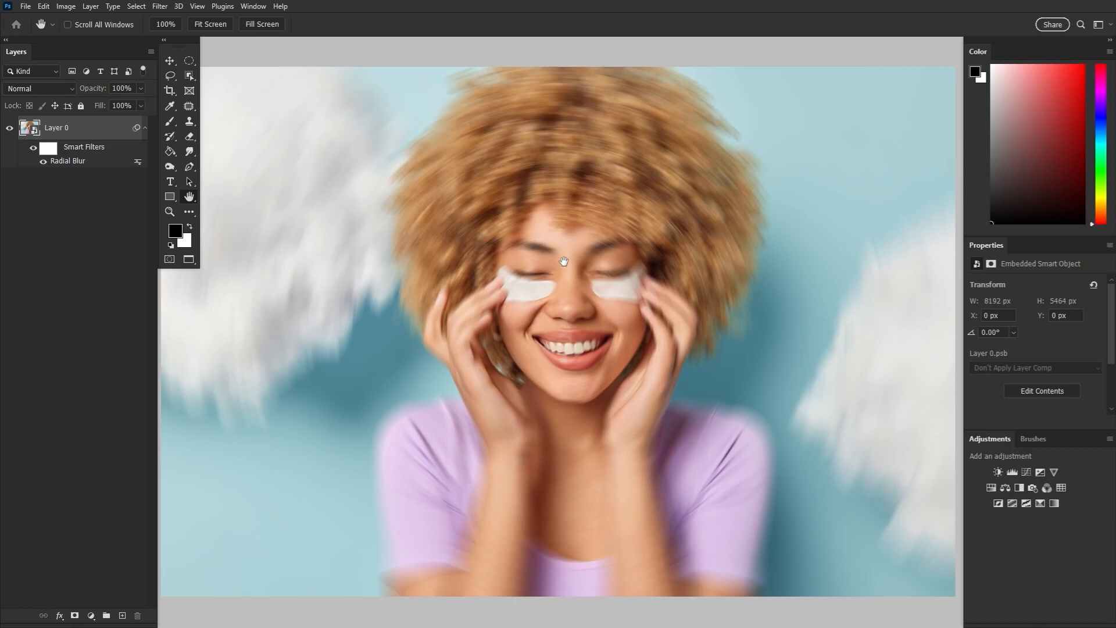
Compare the image with and without the Radial Blur, and set the blur amount to 15
left_click(43, 162)
left_click(44, 162)
double_click(101, 166)
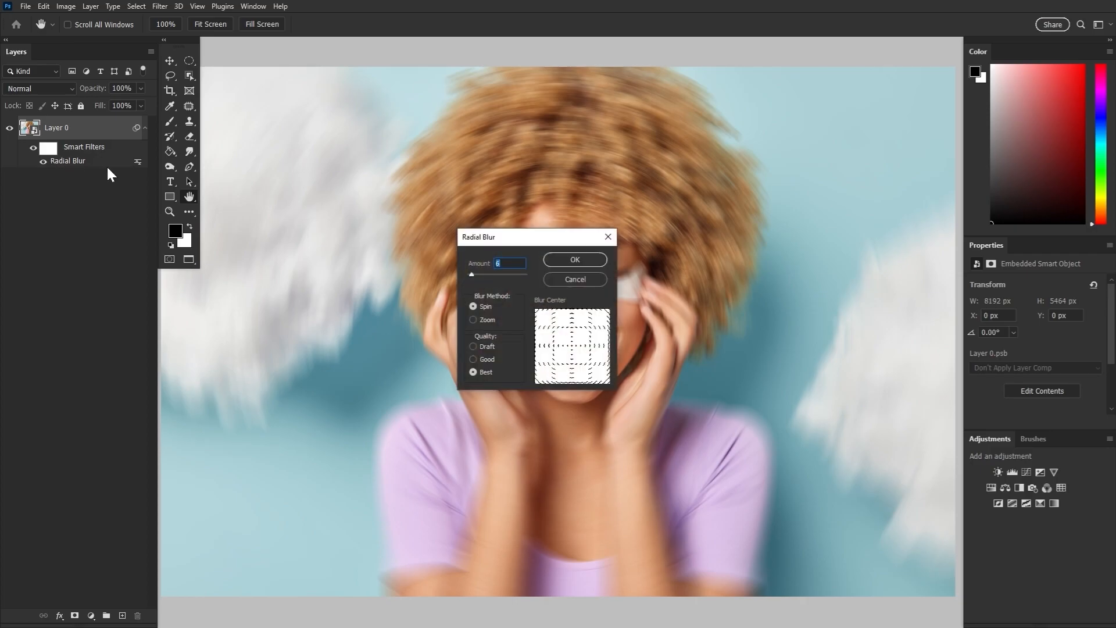
left_click_drag(472, 275, 476, 274)
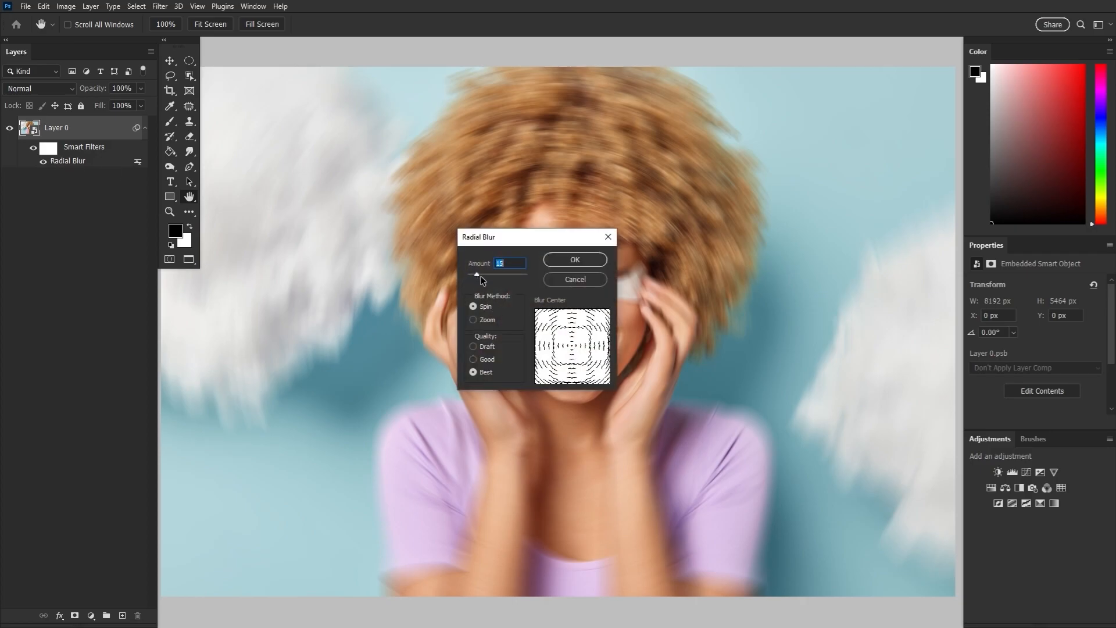
left_click(590, 260)
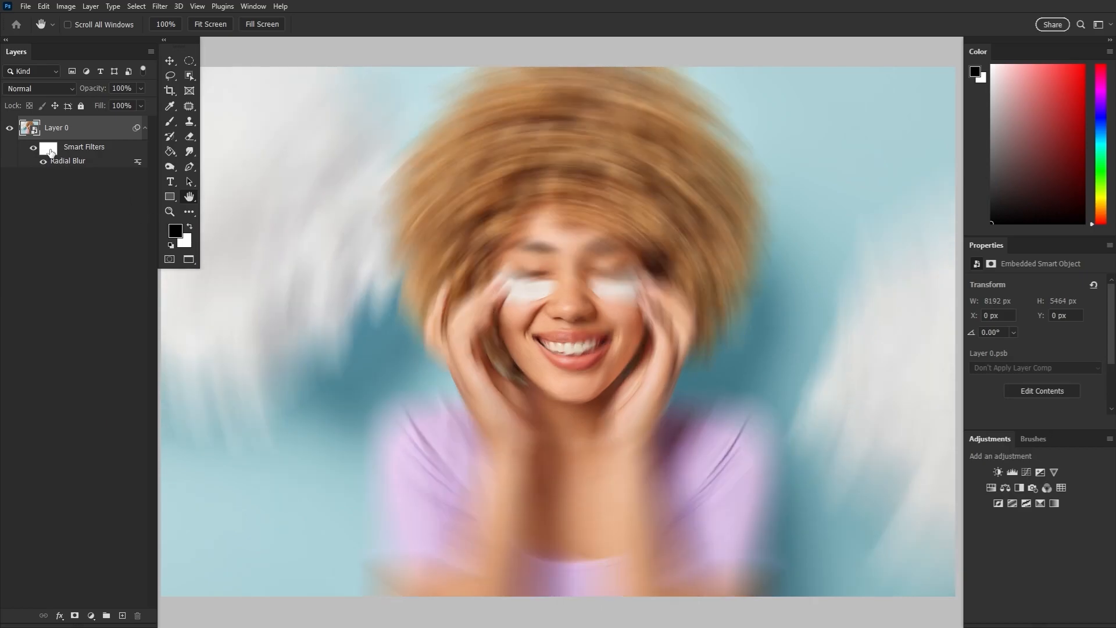
Paint black on the smart filter mask with a large brush to clear the blur from the face, hair and hands
left_click(50, 150)
key("b")
key("bracketright")
key("bracketright")
key("bracketright")
key("bracketright")
mouse_move(567, 332)
left_mouse_down()
mouse_move(549, 369)
mouse_move(594, 413)
mouse_move(587, 336)
mouse_move(524, 265)
mouse_move(496, 185)
mouse_move(545, 178)
mouse_move(654, 217)
mouse_move(673, 271)
mouse_move(614, 284)
mouse_move(499, 366)
mouse_move(576, 404)
mouse_move(591, 396)
mouse_move(550, 308)
mouse_move(588, 327)
left_mouse_up()
key("bracketright")
key("bracketright")
key("bracketright")
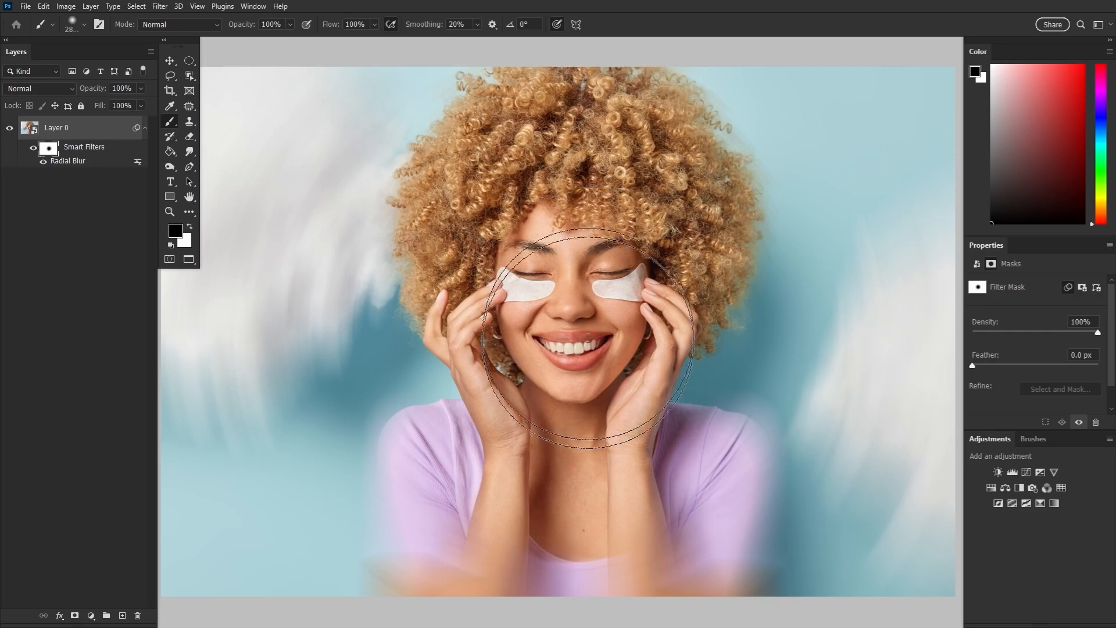
Select Layer 0 and rasterize the blurred smart object
left_click(29, 127)
right_click(110, 132)
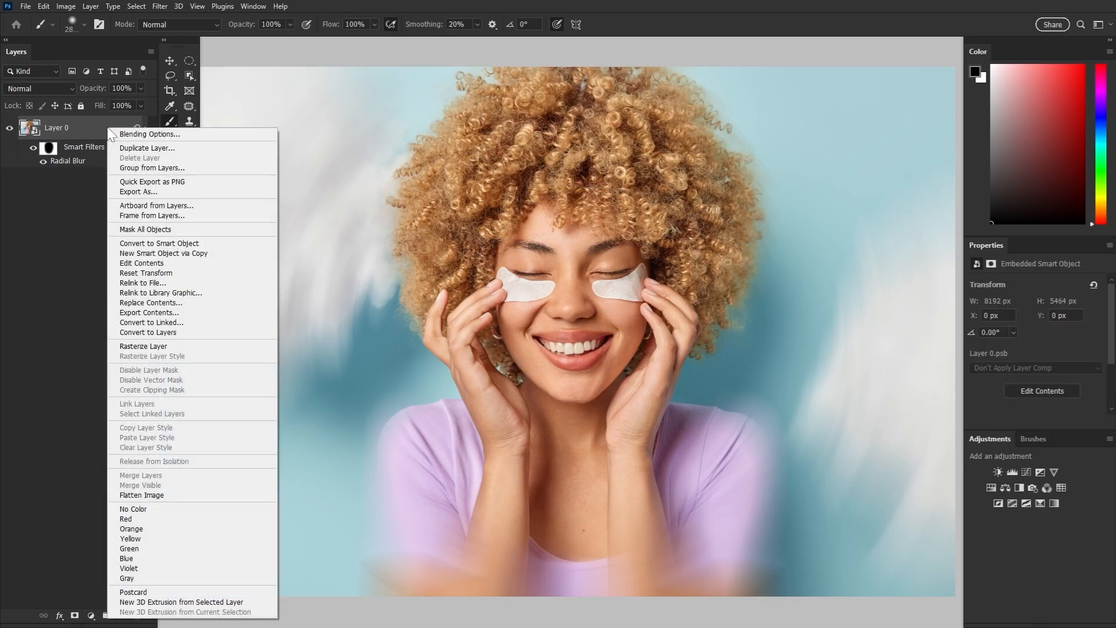
left_click(214, 351)
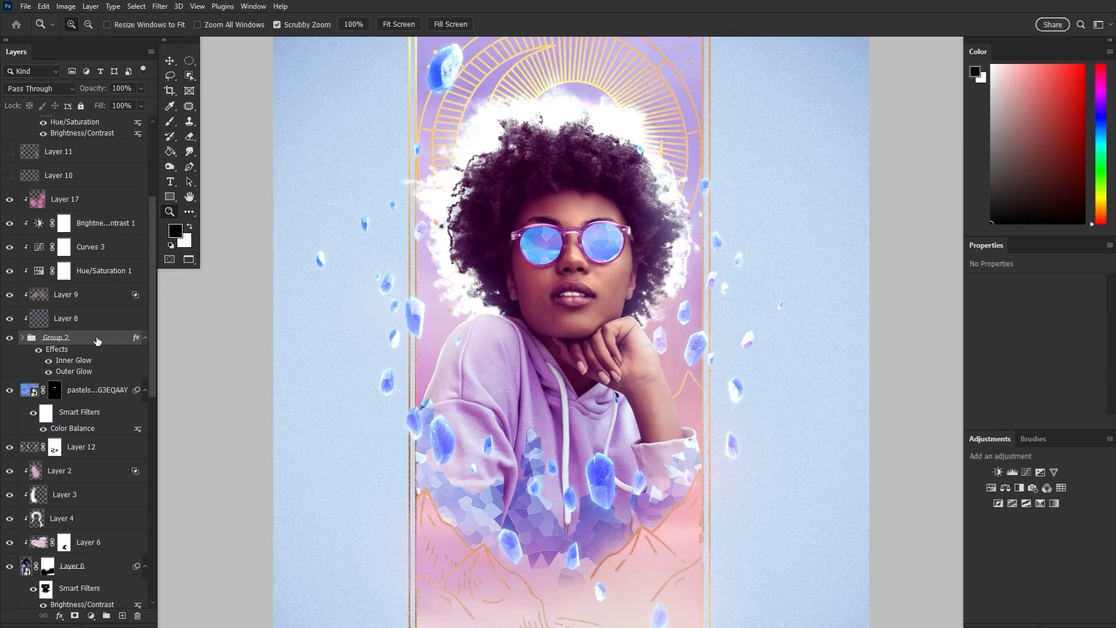
Isolate Group 2, the masked Layer 0 and Group 1 copy 2 in turn to examine each alone, restoring the other layers after each
left_click(10, 338, "alt")
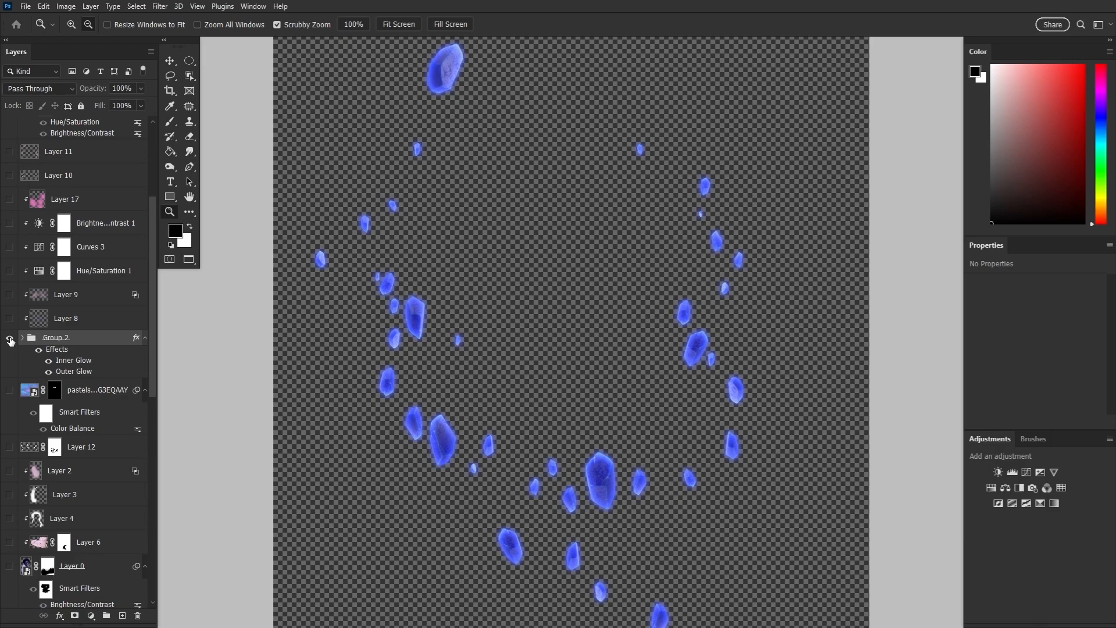
left_click(10, 338, "alt")
left_click_drag(152, 309, 155, 402)
left_click(9, 328, "alt")
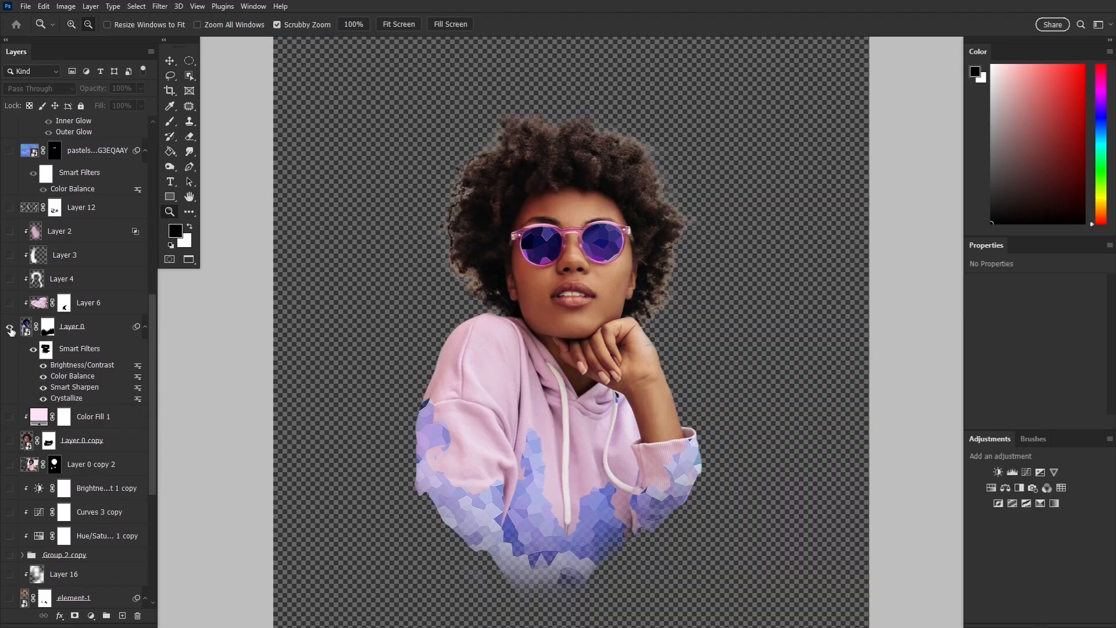
left_click(11, 330, "alt")
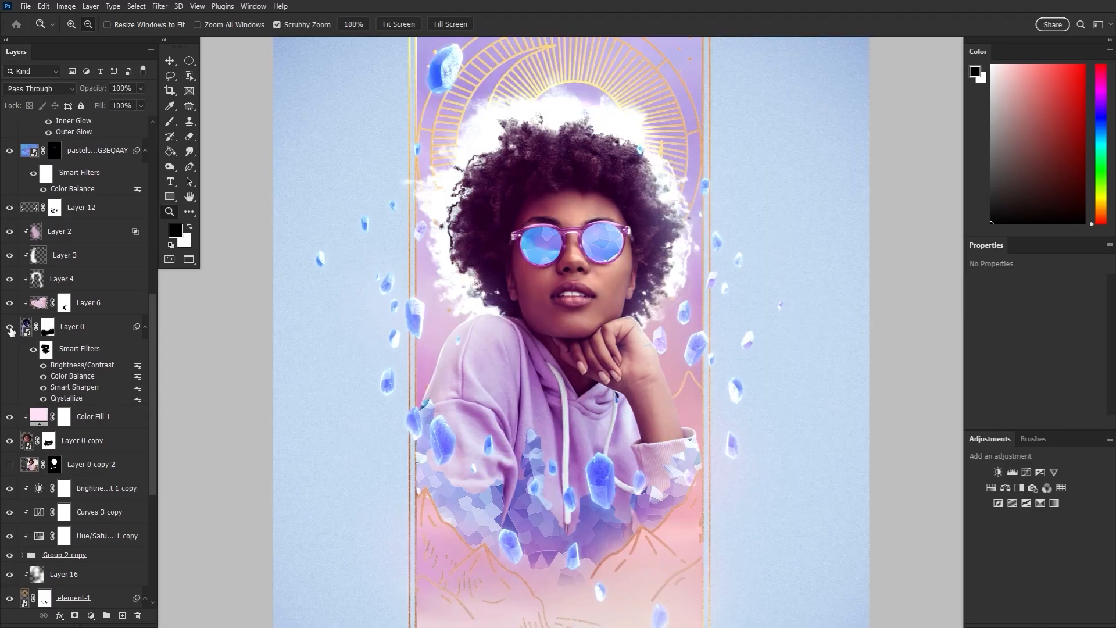
left_click_drag(157, 326, 156, 441)
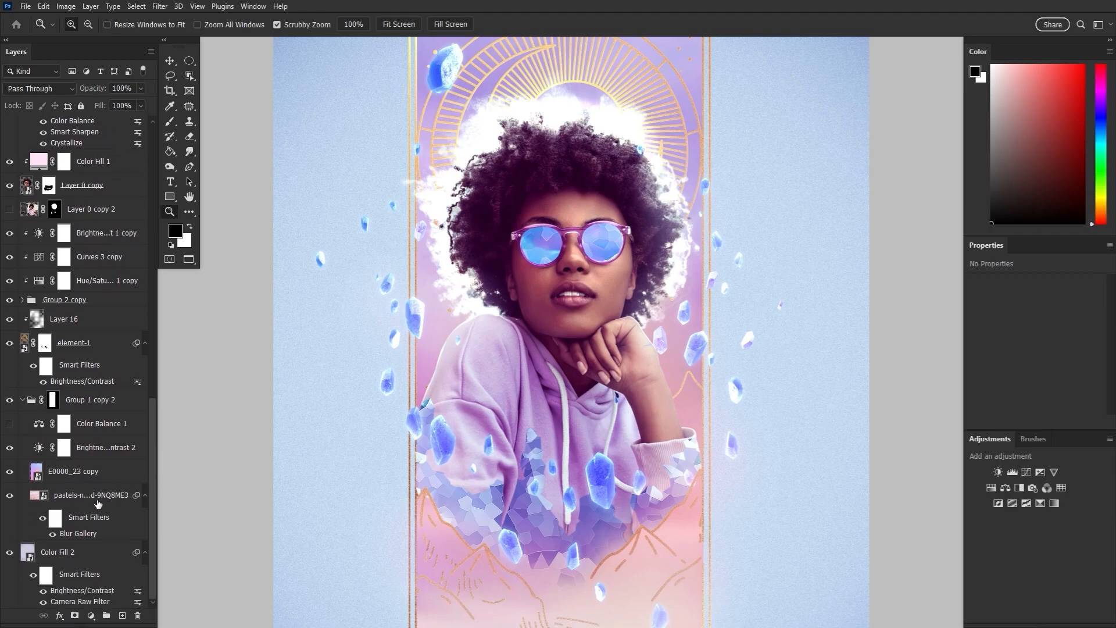
left_click(10, 401, "alt")
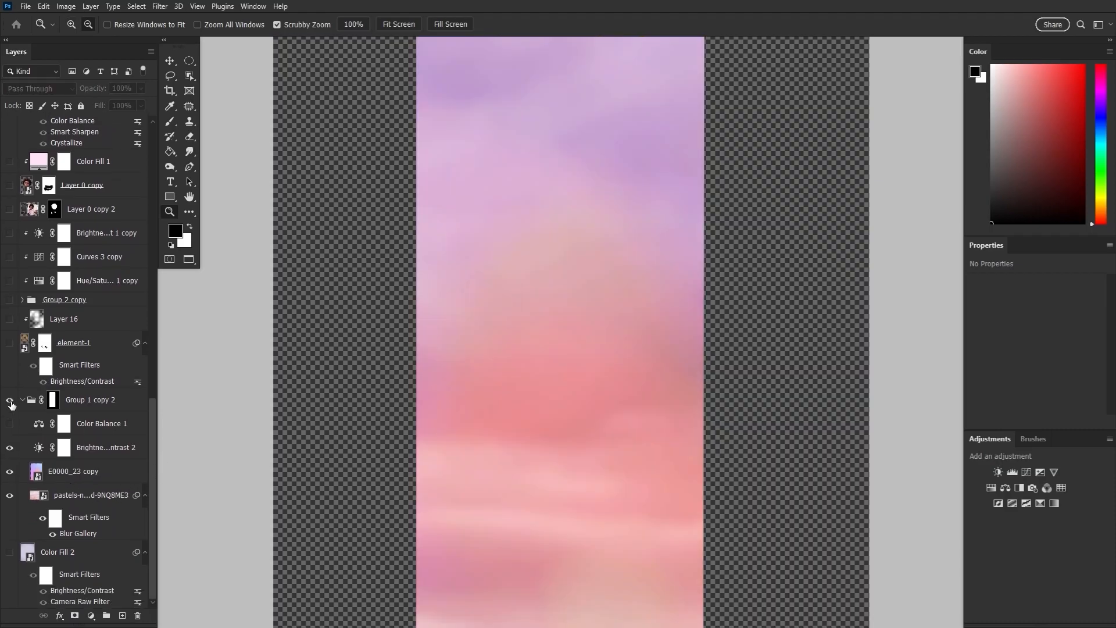
left_click(11, 401, "alt")
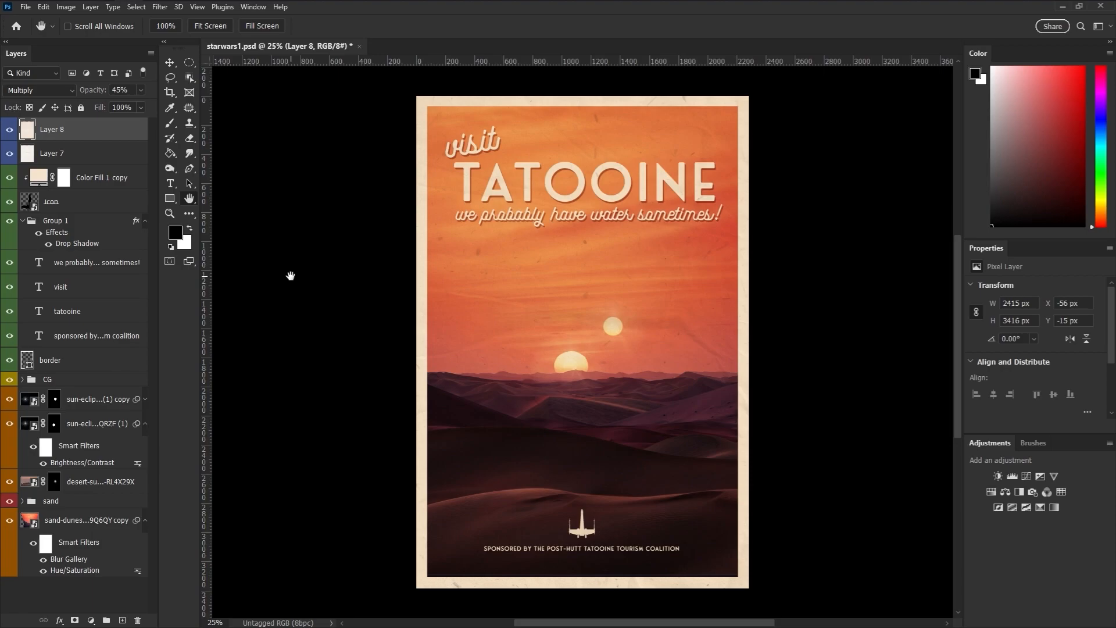
Place three horizontal and three vertical guides across the Tatooine poster, and toggle the rulers off and back on
left_click_drag(370, 58, 366, 162)
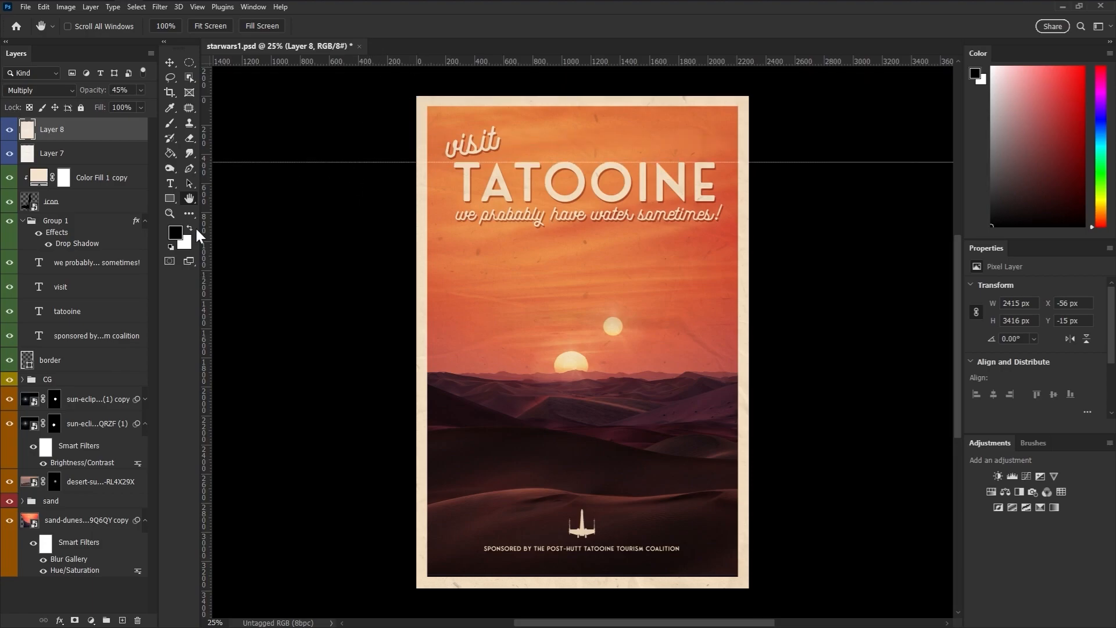
left_click_drag(203, 232, 453, 235)
left_click_drag(518, 62, 505, 222)
left_click_drag(206, 268, 715, 298)
left_click_drag(207, 289, 587, 334)
left_click_drag(578, 60, 573, 343)
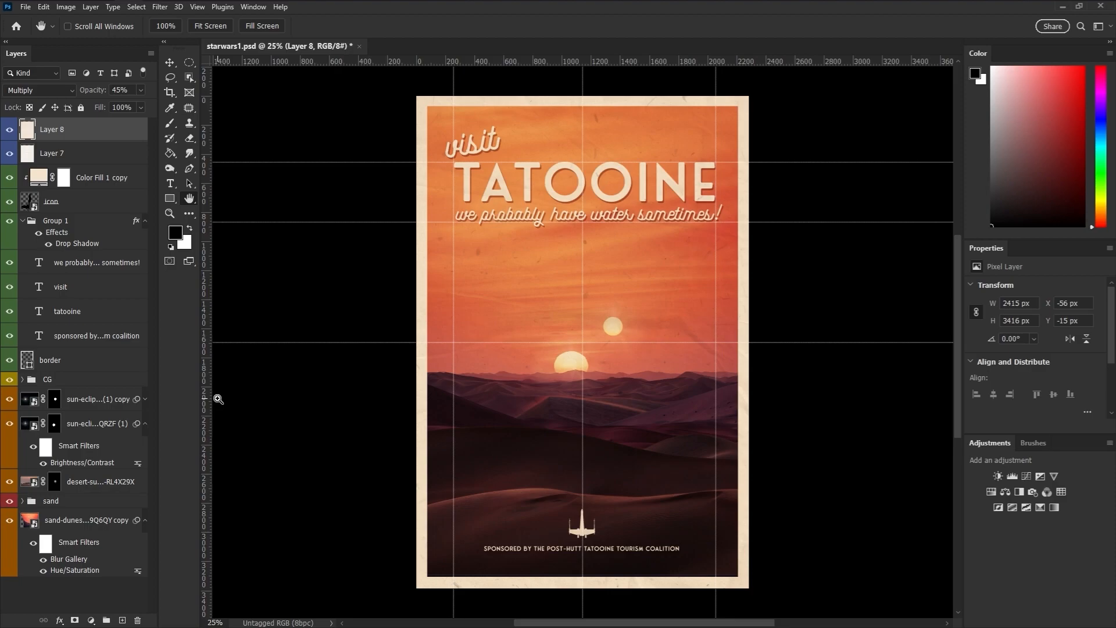
key("ctrl+r")
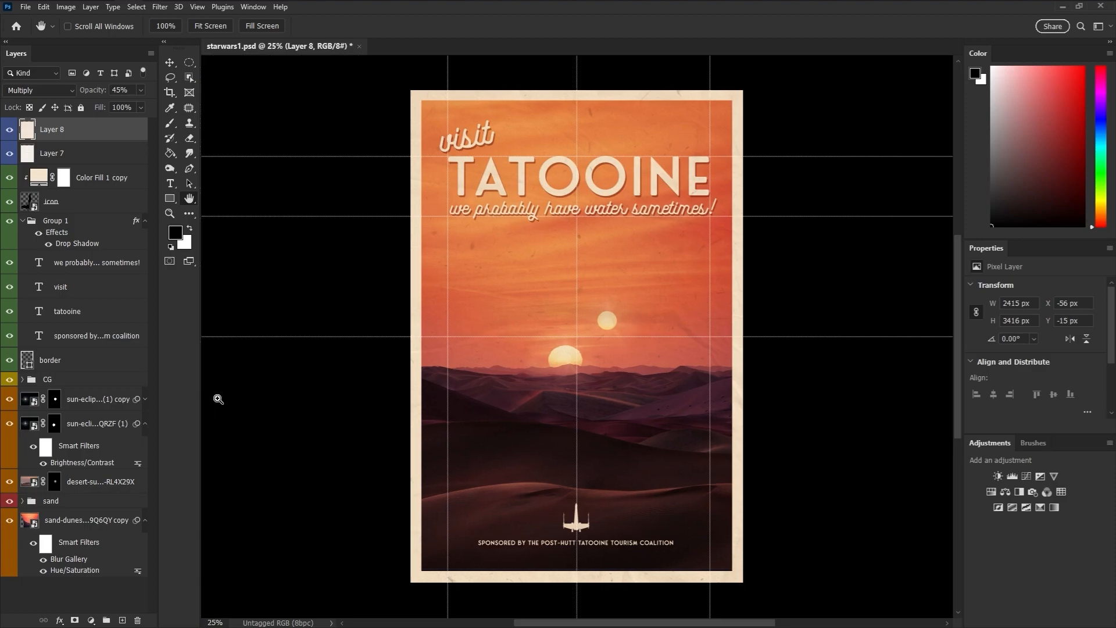
key("ctrl+r")
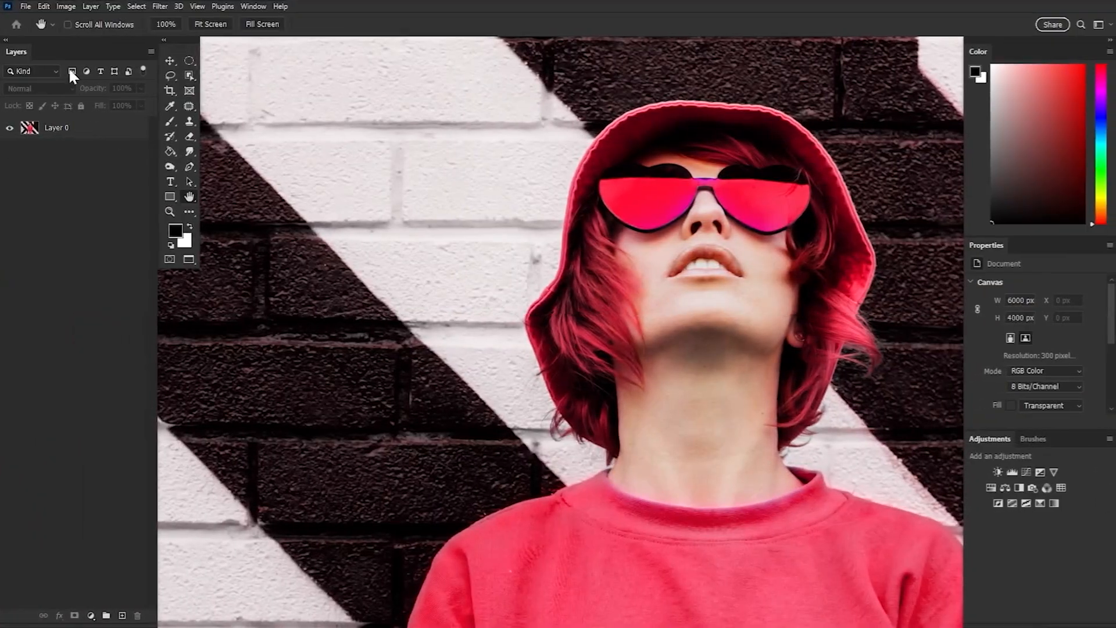
Increase the number of History States in the Performance preferences
left_click(44, 6)
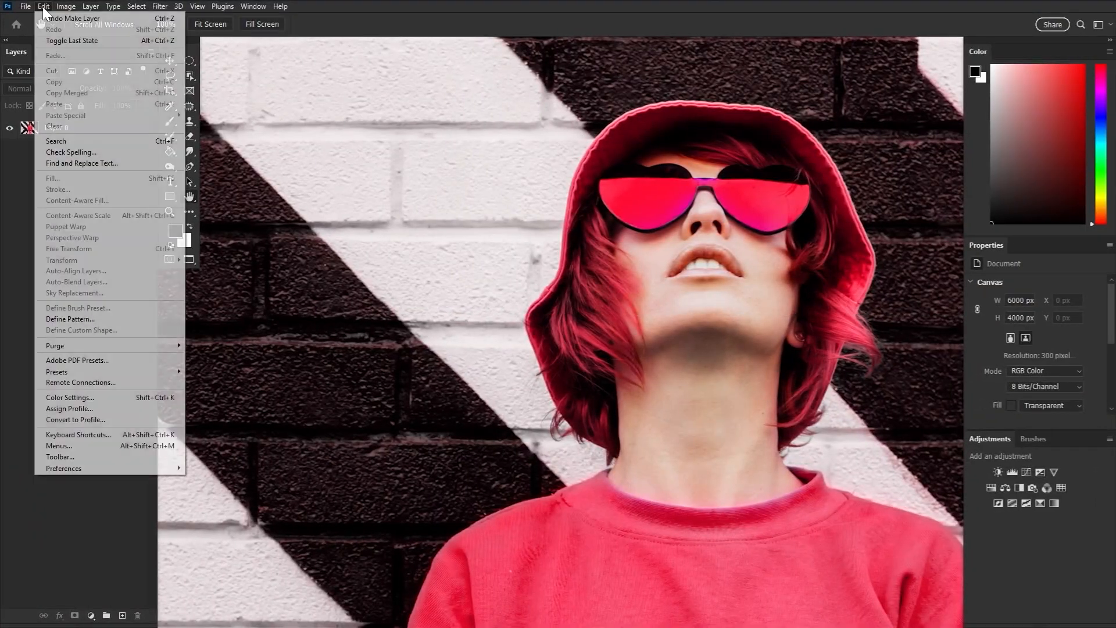
mouse_move(131, 469)
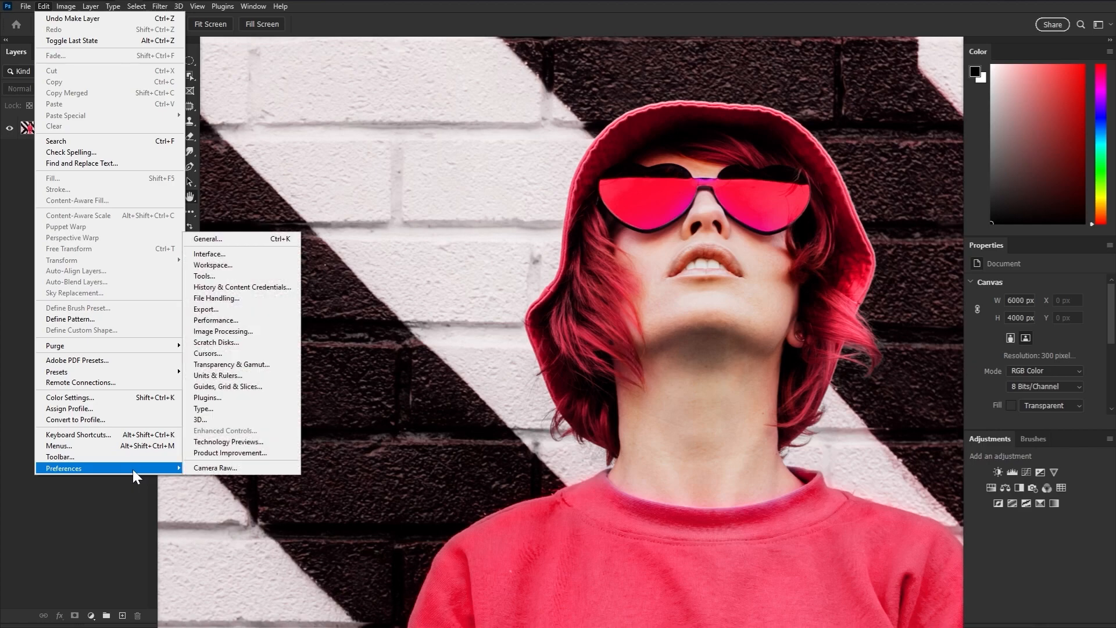
left_click(241, 320)
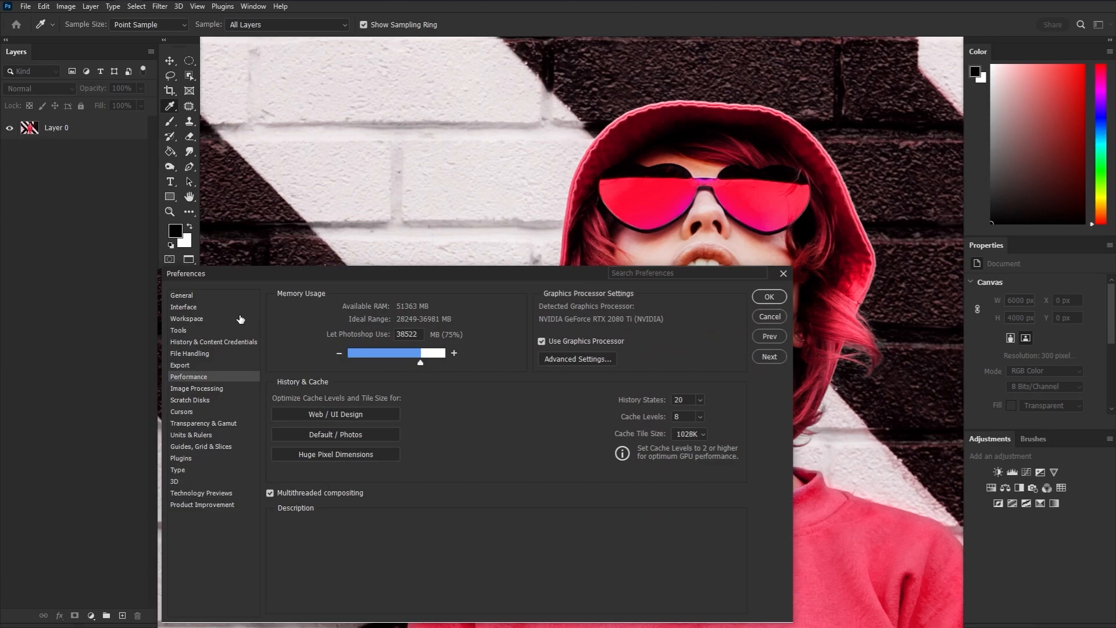
mouse_move(557, 433)
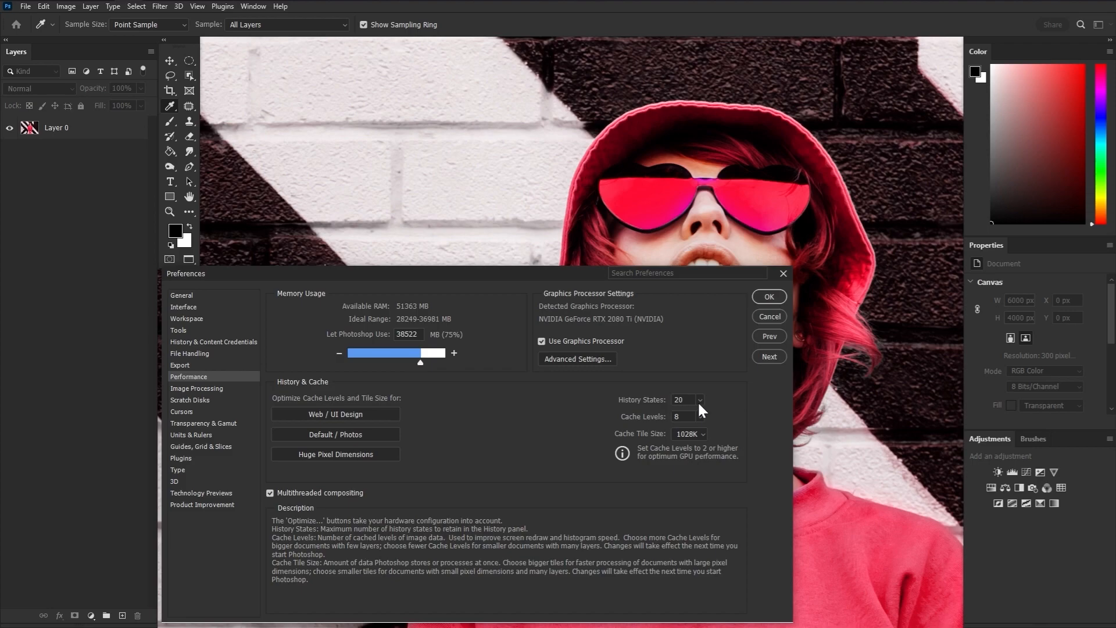
left_click(701, 400)
mouse_move(699, 414)
left_mouse_down()
mouse_move(750, 420)
mouse_move(718, 417)
left_mouse_up()
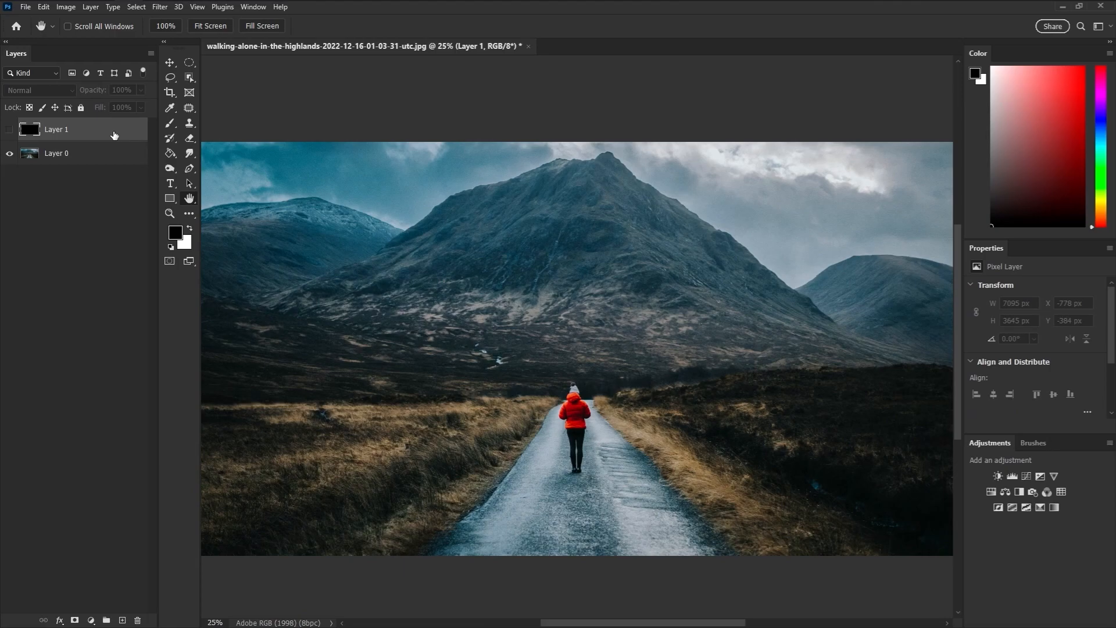
Show the black Layer 1 and apply monochromatic Gaussian Add Noise to it, with the amount raised slightly
left_click(9, 131)
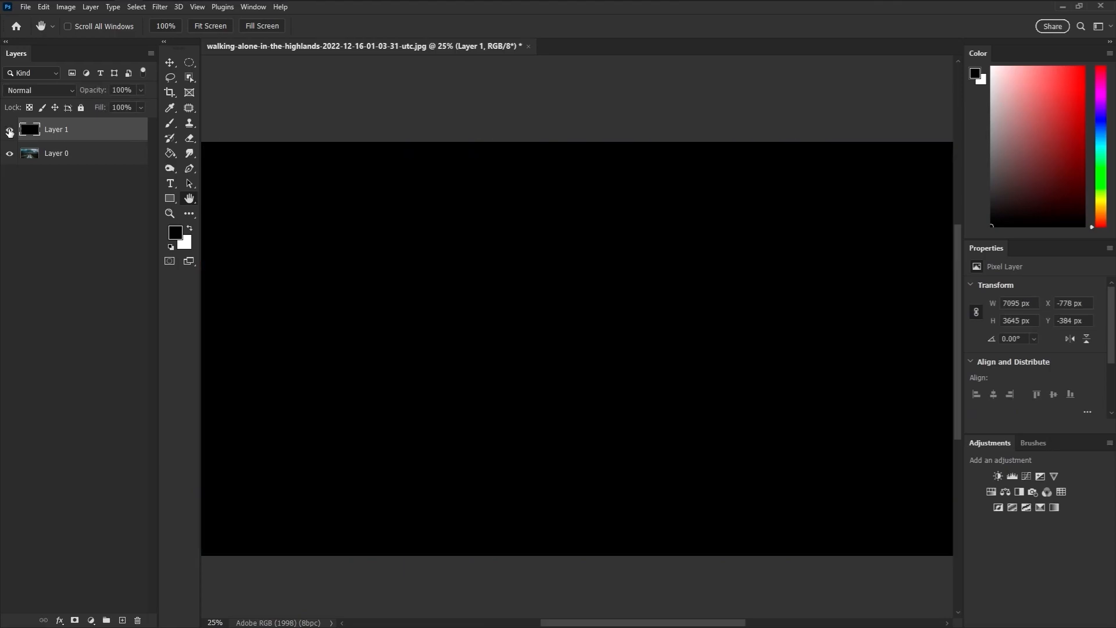
left_click(160, 7)
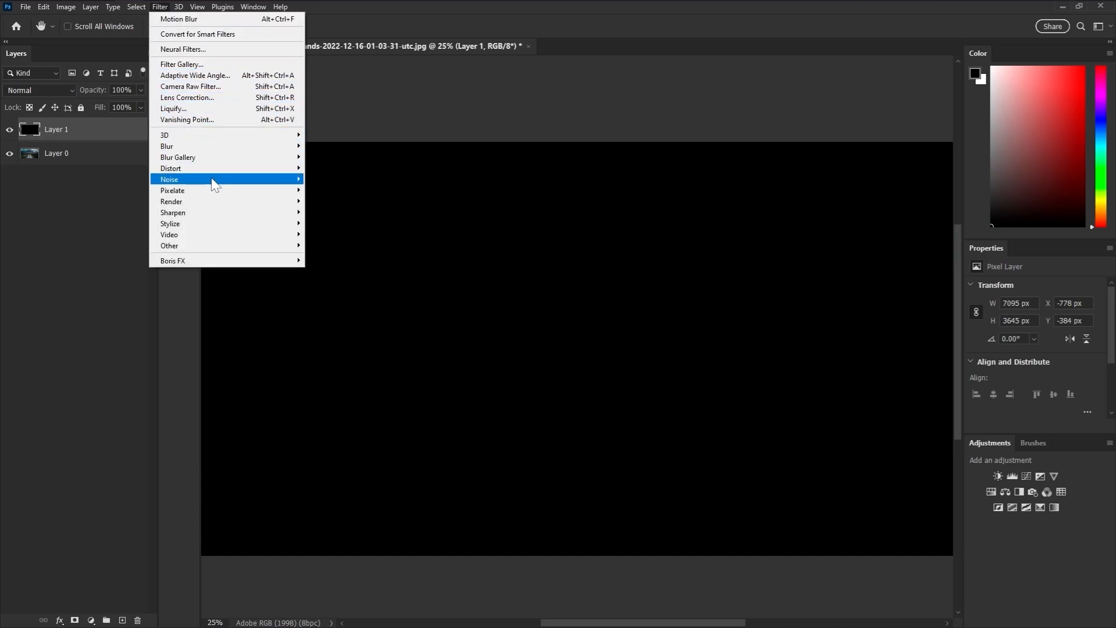
mouse_move(230, 180)
left_click(326, 178)
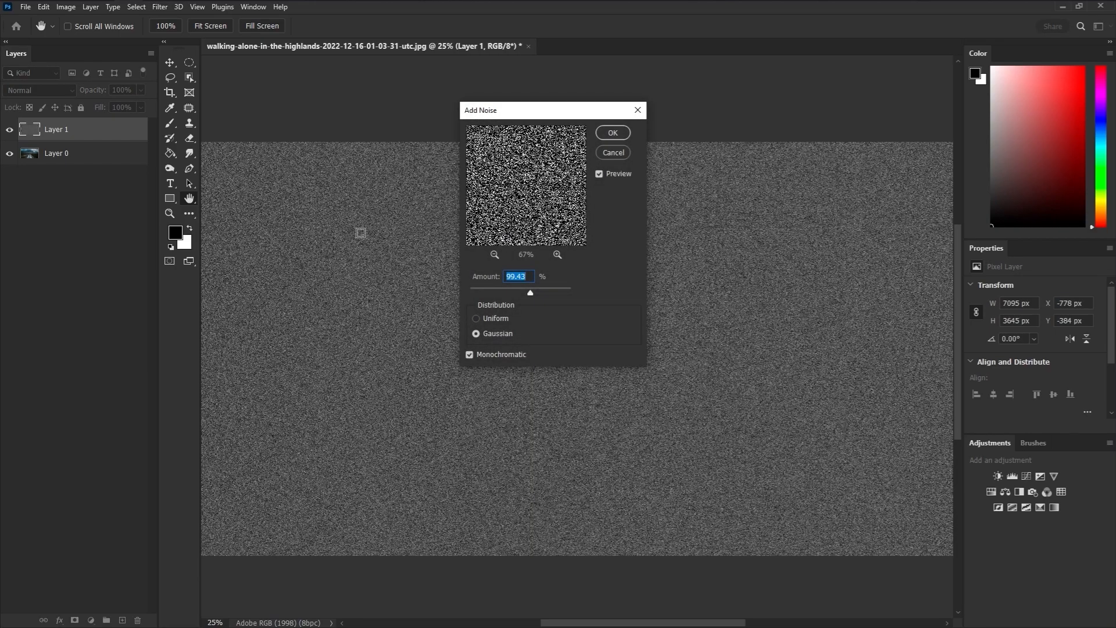
left_click_drag(530, 293, 534, 293)
left_click(613, 132)
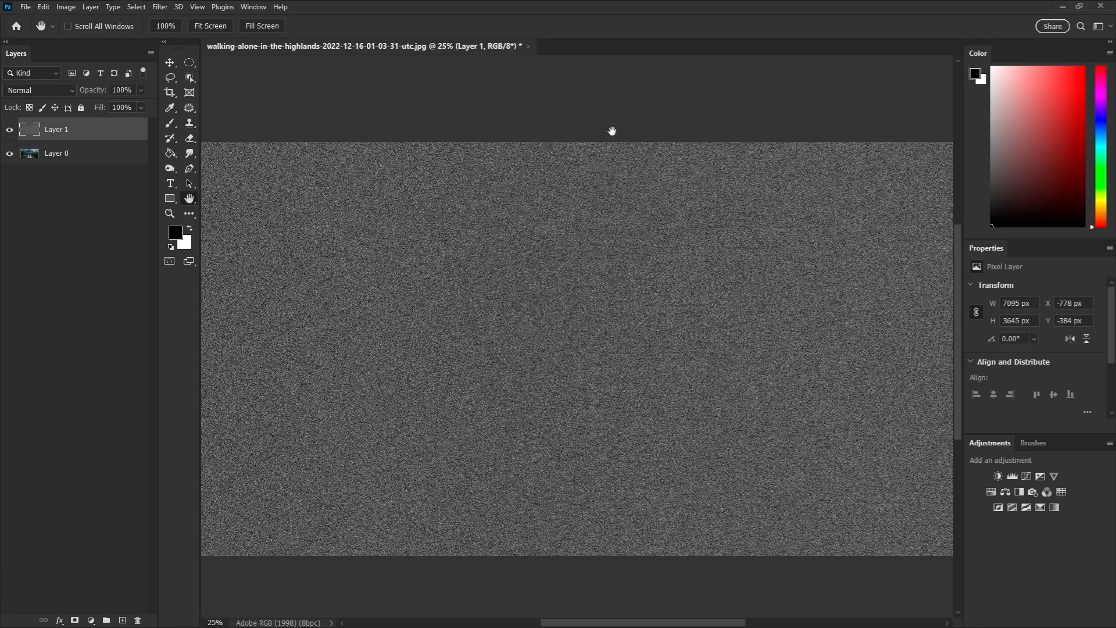
Apply a Motion Blur at 61° and 197 pixels to the noise on Layer 1, and set the layer's blend mode to Screen
left_click(168, 8)
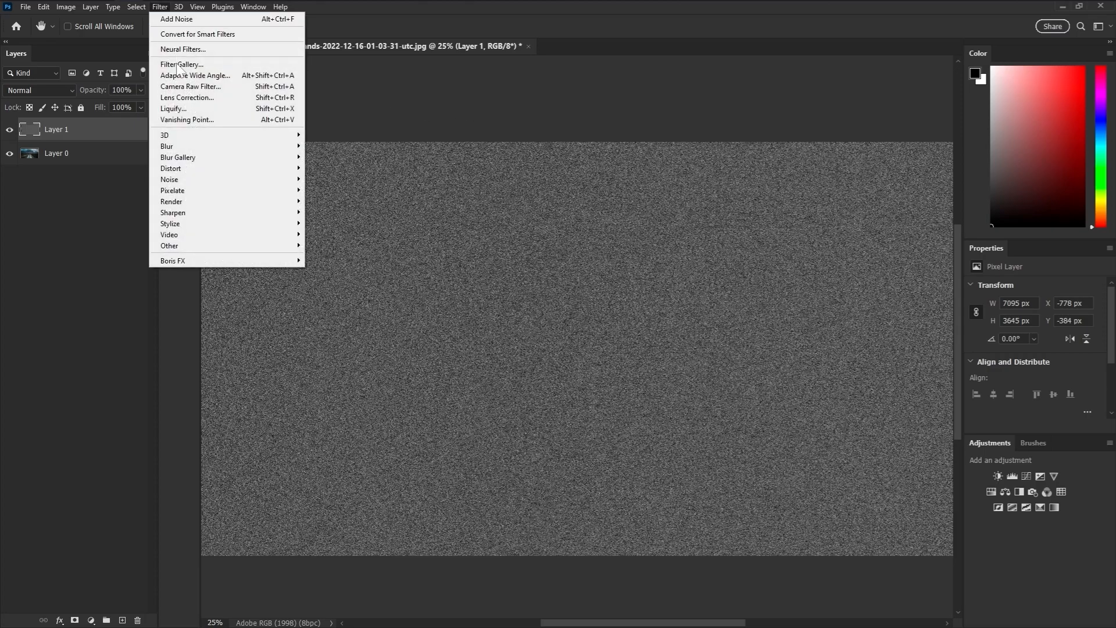
mouse_move(215, 147)
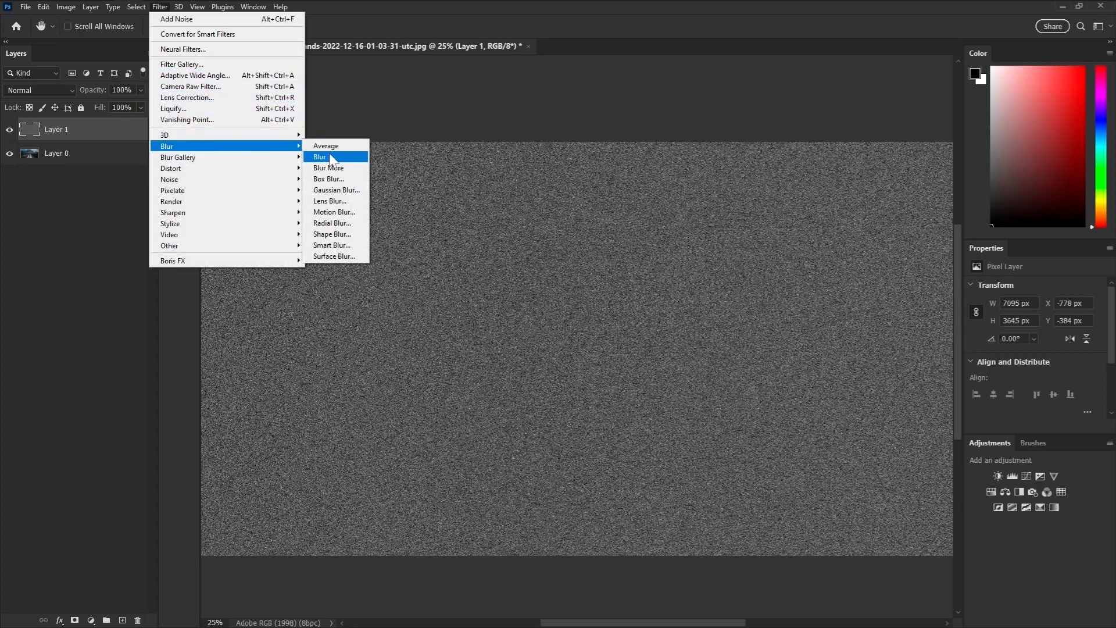
left_click(345, 213)
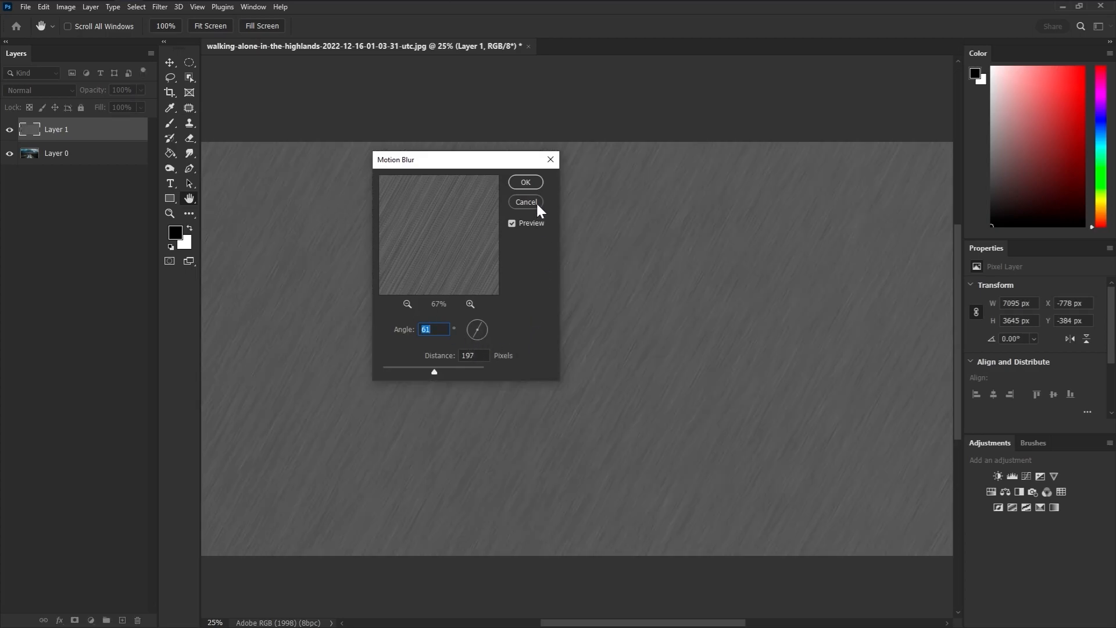
left_click(531, 181)
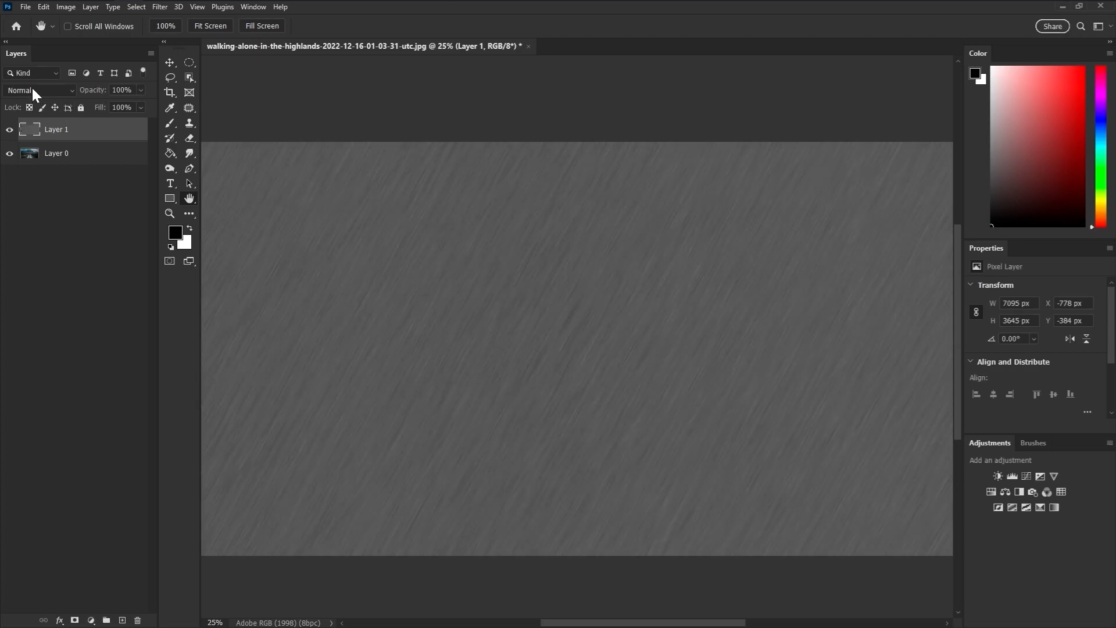
left_click(32, 88)
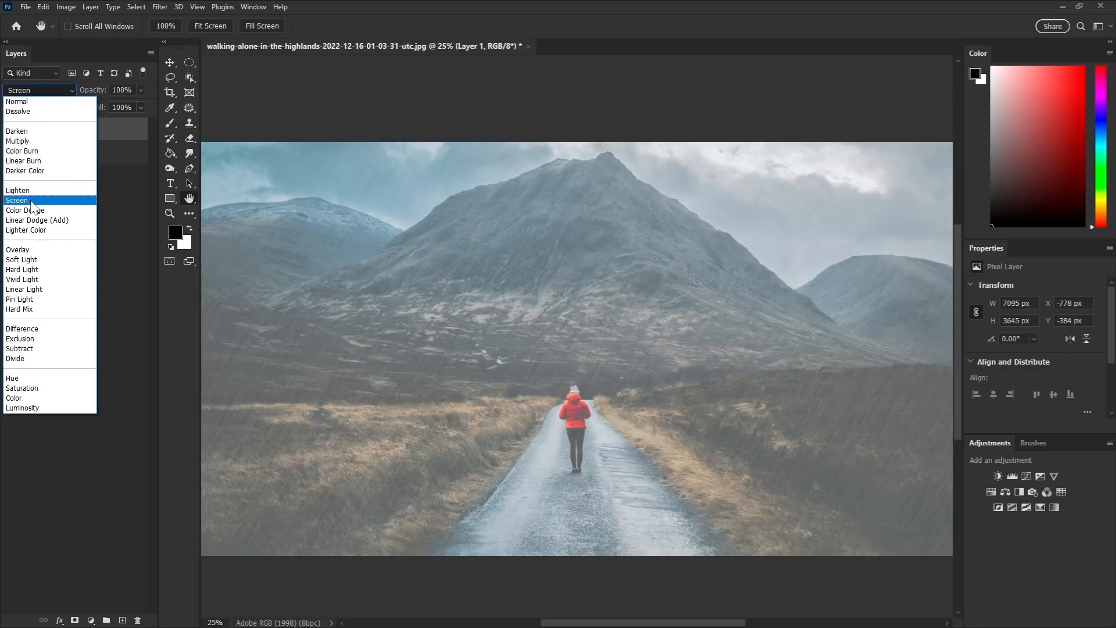
left_click(33, 198)
Apply Curves to Layer 1 with the black point at input 92 and the white point pulled inward, and slightly lower the layer's opacity
left_click(66, 6)
mouse_move(80, 35)
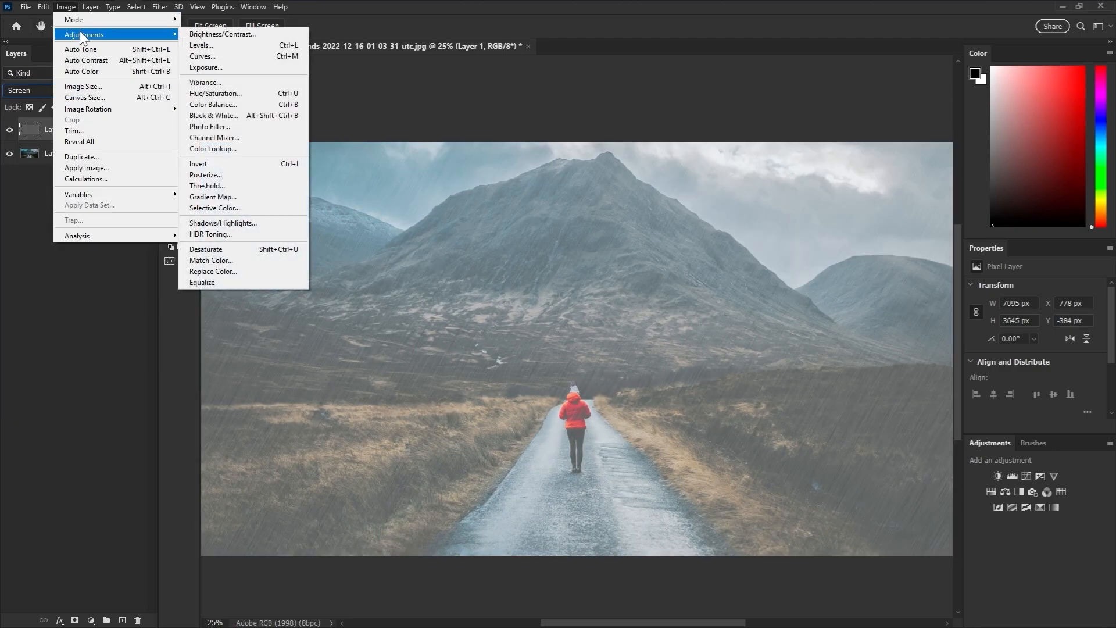
left_click(221, 55)
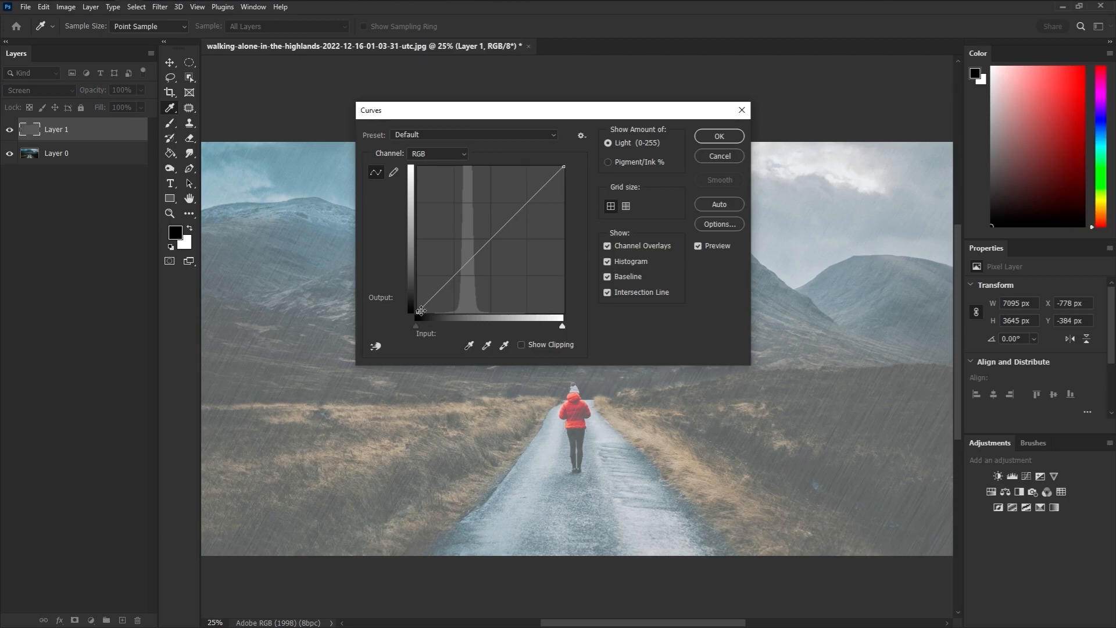
left_click_drag(421, 311, 463, 313)
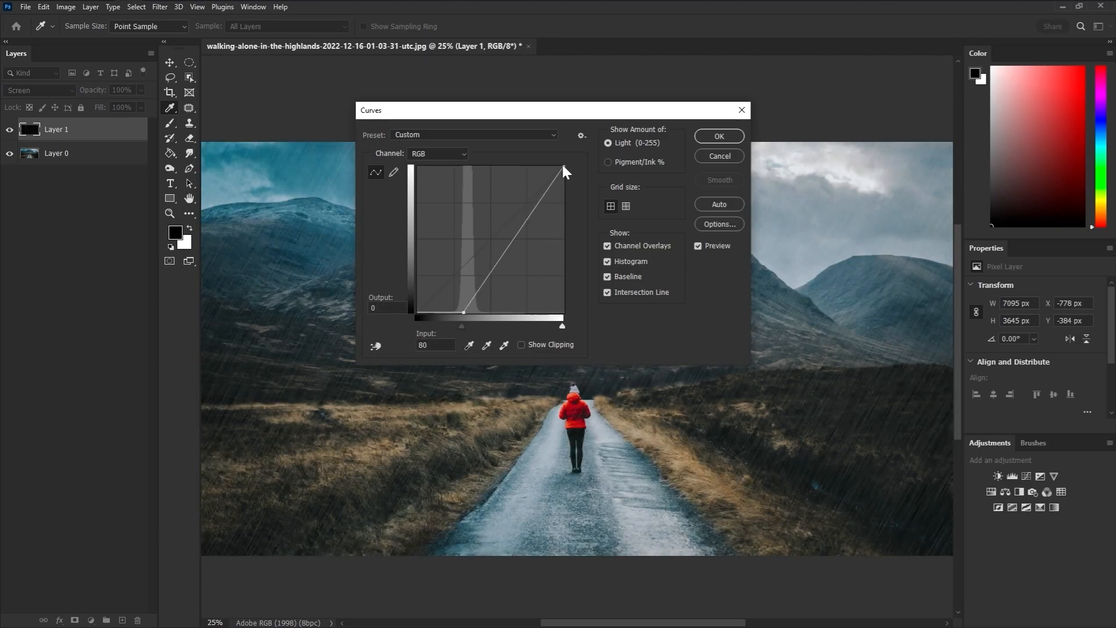
left_click_drag(562, 168, 490, 167)
left_click_drag(463, 313, 471, 317)
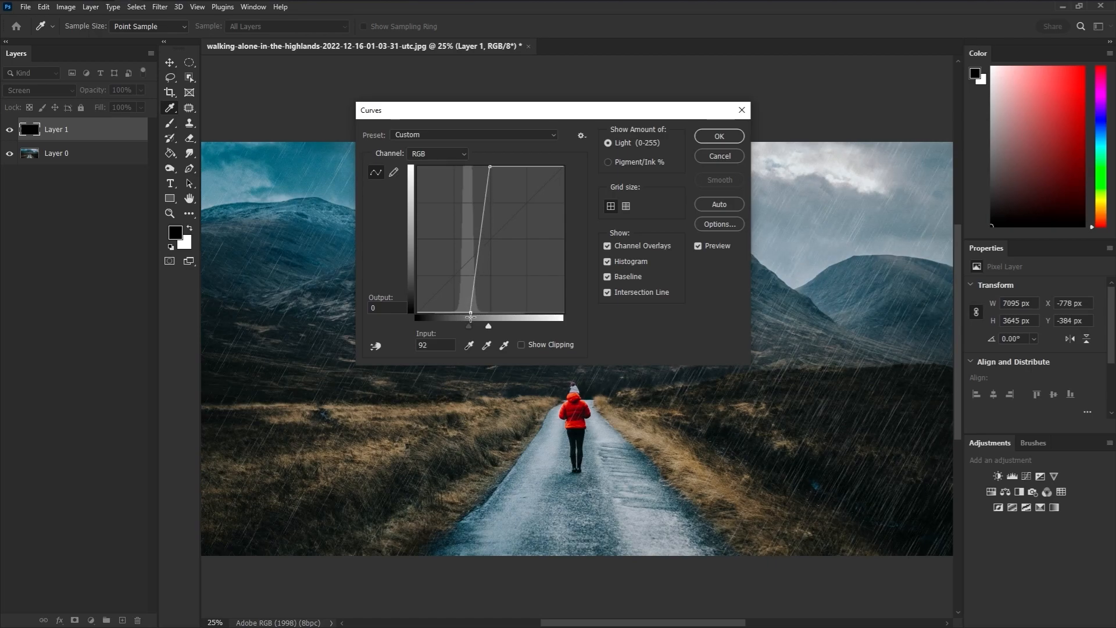
key("h")
left_click(716, 136)
mouse_move(89, 96)
left_mouse_down()
mouse_move(56, 95)
mouse_move(72, 98)
left_mouse_up()
key("e")
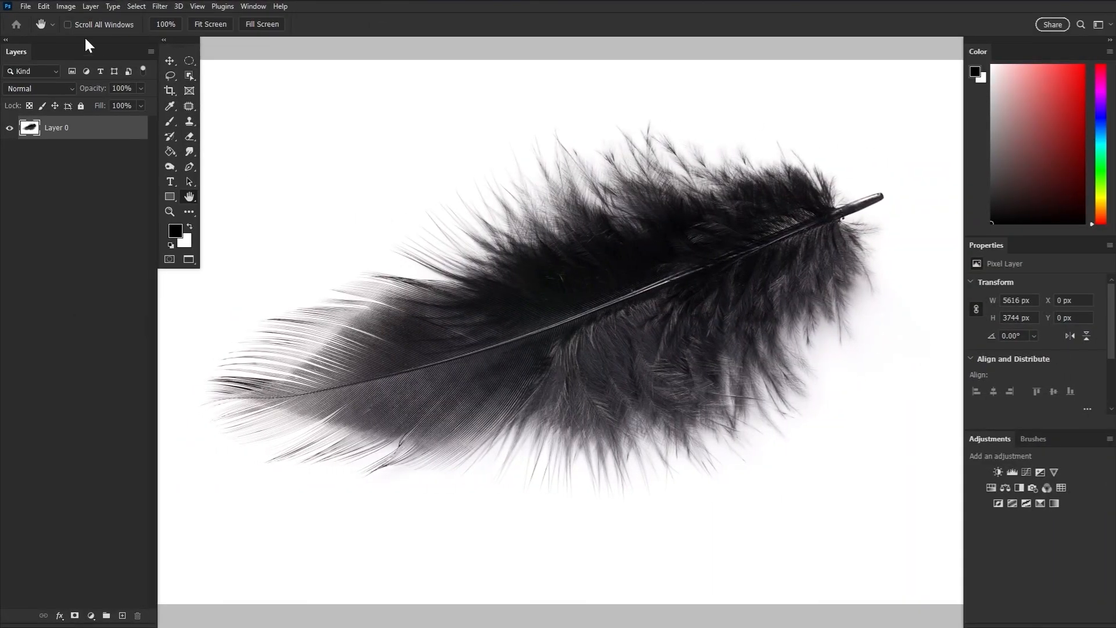
Convert the feather image to black and white using the Default preset of the Black & White adjustment
left_click(66, 6)
mouse_move(75, 34)
left_click(214, 115)
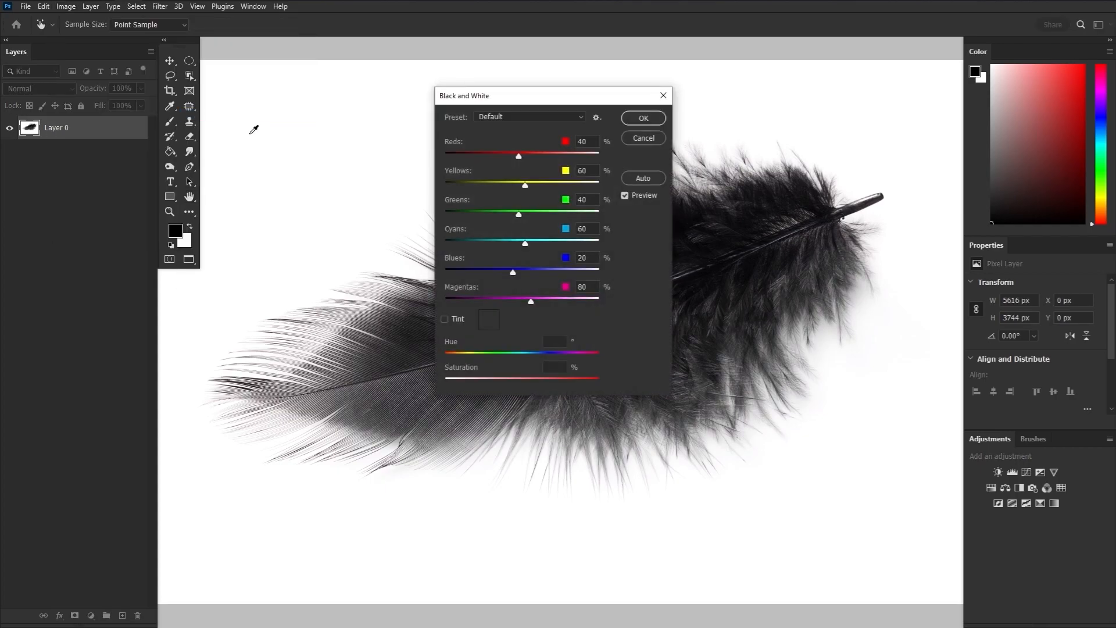
left_click(644, 118)
Crop the image closely around the feather to about 4740 by 2676 px
left_click(170, 92)
left_click_drag(234, 95, 893, 517)
left_click_drag(227, 321, 209, 324)
left_click_drag(562, 121, 562, 131)
left_click_drag(563, 531, 564, 526)
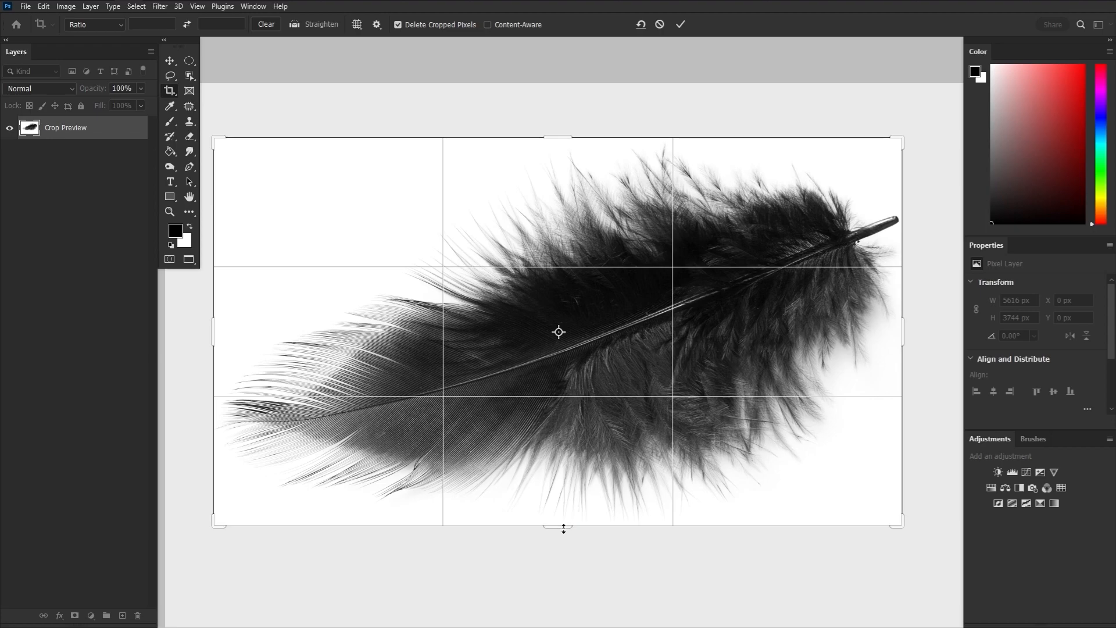
left_click(681, 25)
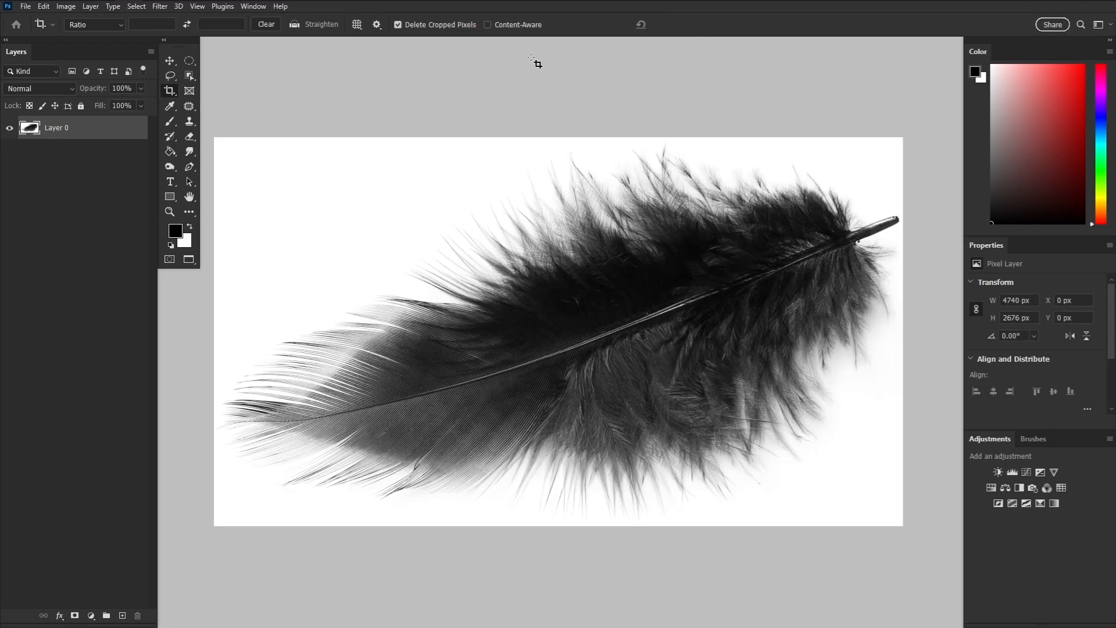
Define the cropped feather image as a brush preset named Feather
left_click(44, 6)
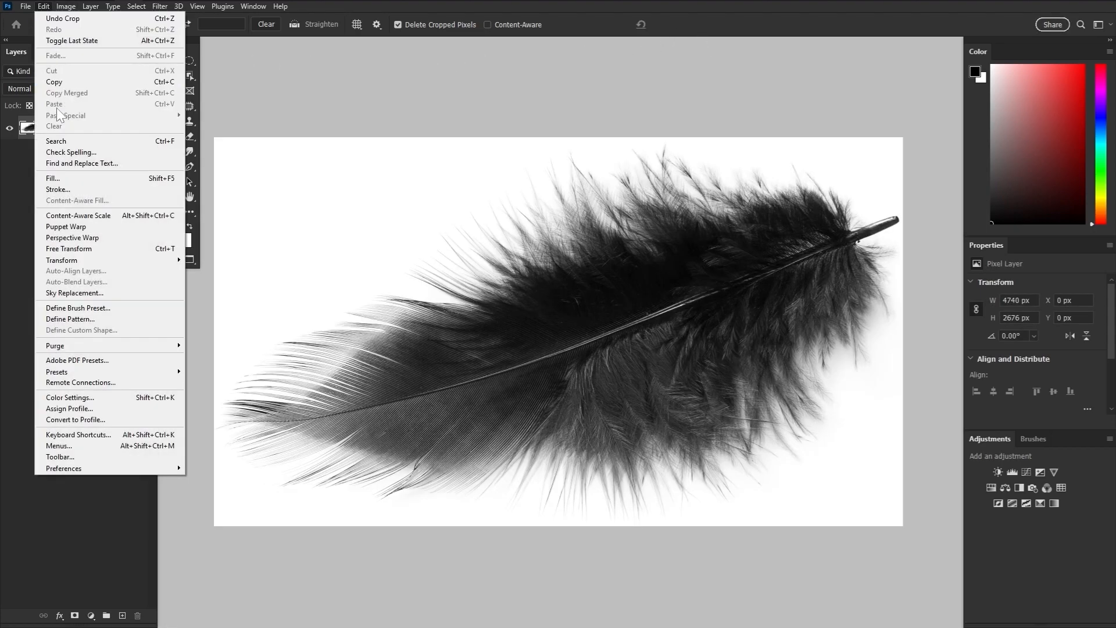
left_click(95, 309)
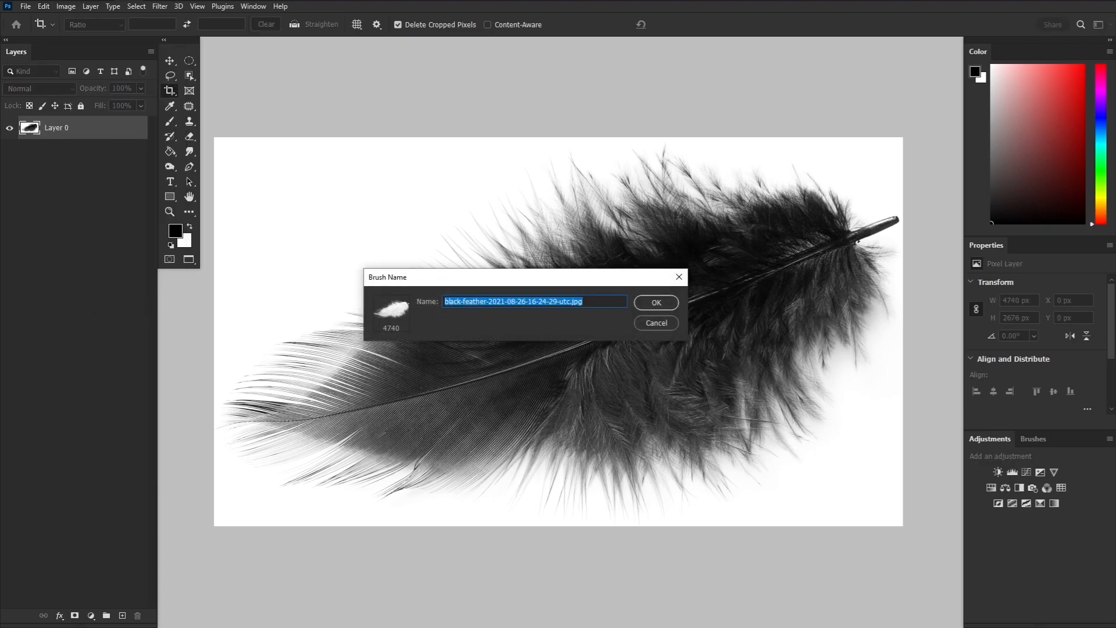
type("Feather")
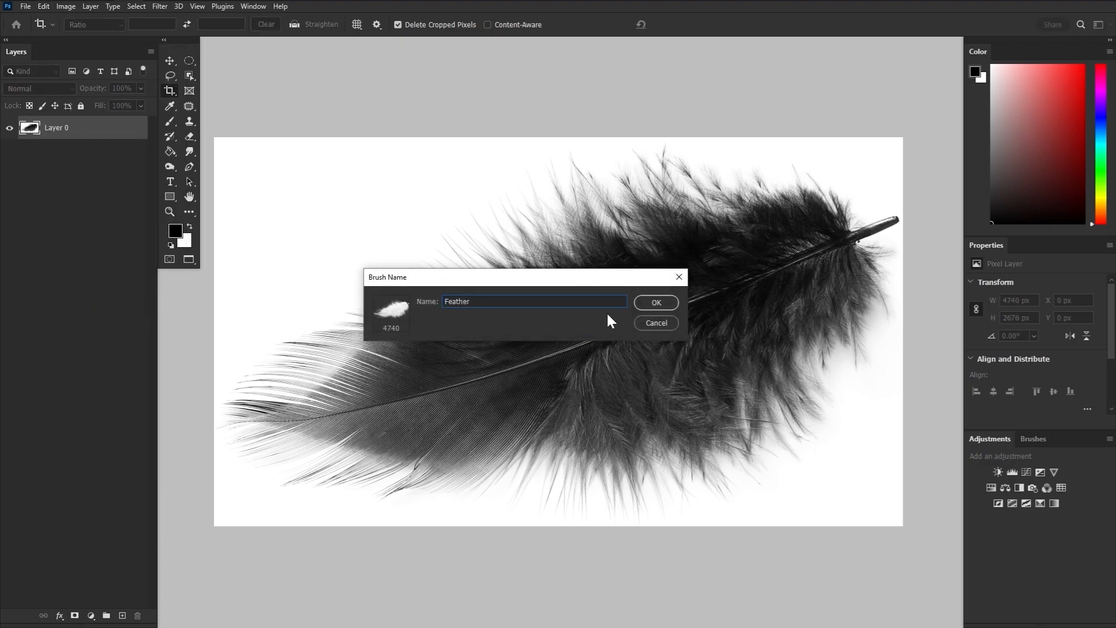
left_click(656, 302)
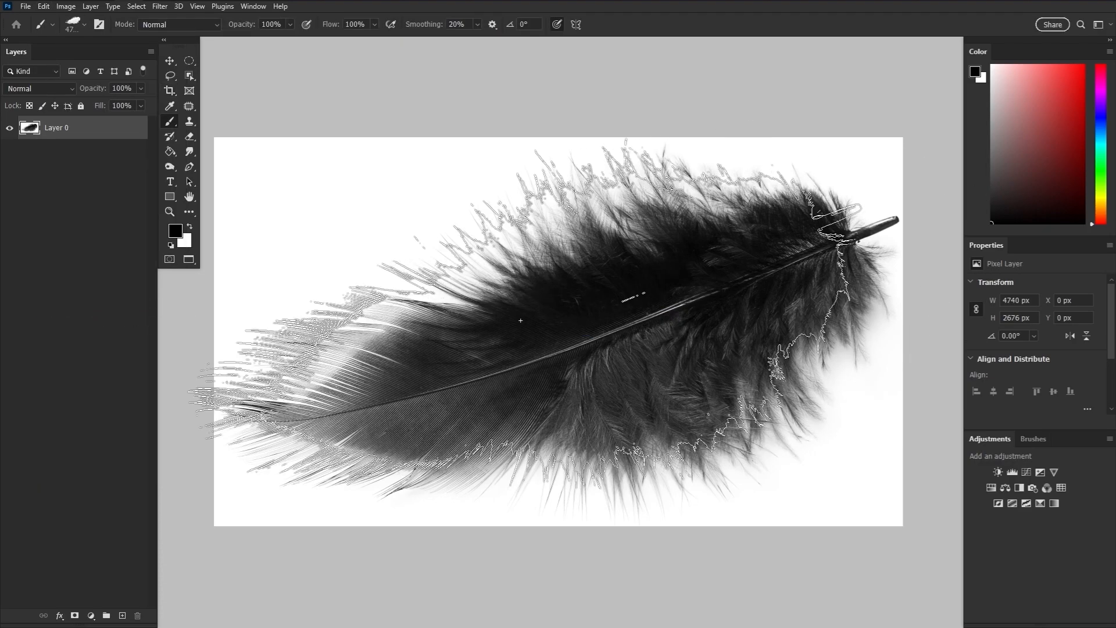
Add a new layer above the feather image and fill it with white
left_click(122, 617)
left_click(171, 152)
key("x")
left_click(393, 332)
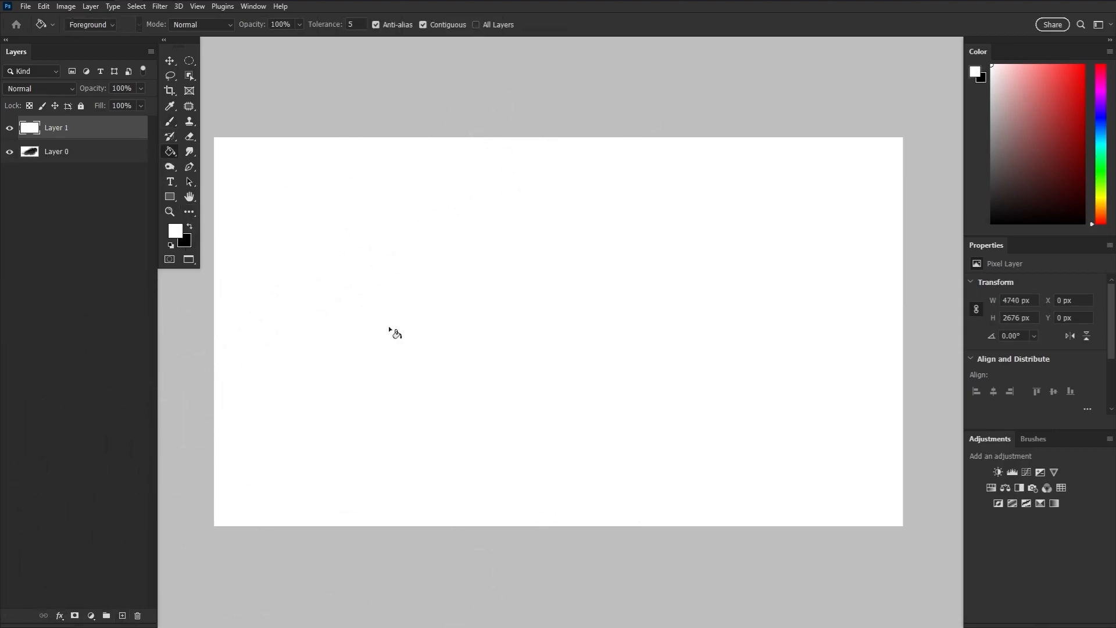
Set up the Brush tool with a black foreground and the Feather brush, and widen its spacing in Brush Settings
left_click(169, 122)
key("x")
left_click(78, 23)
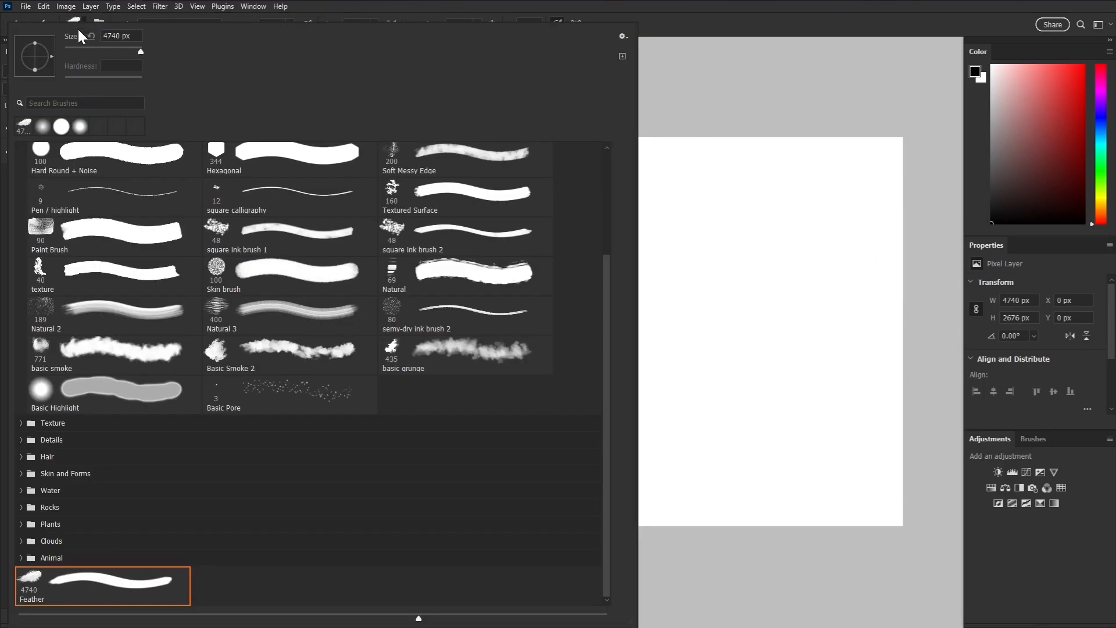
left_click(243, 6)
left_click(256, 101)
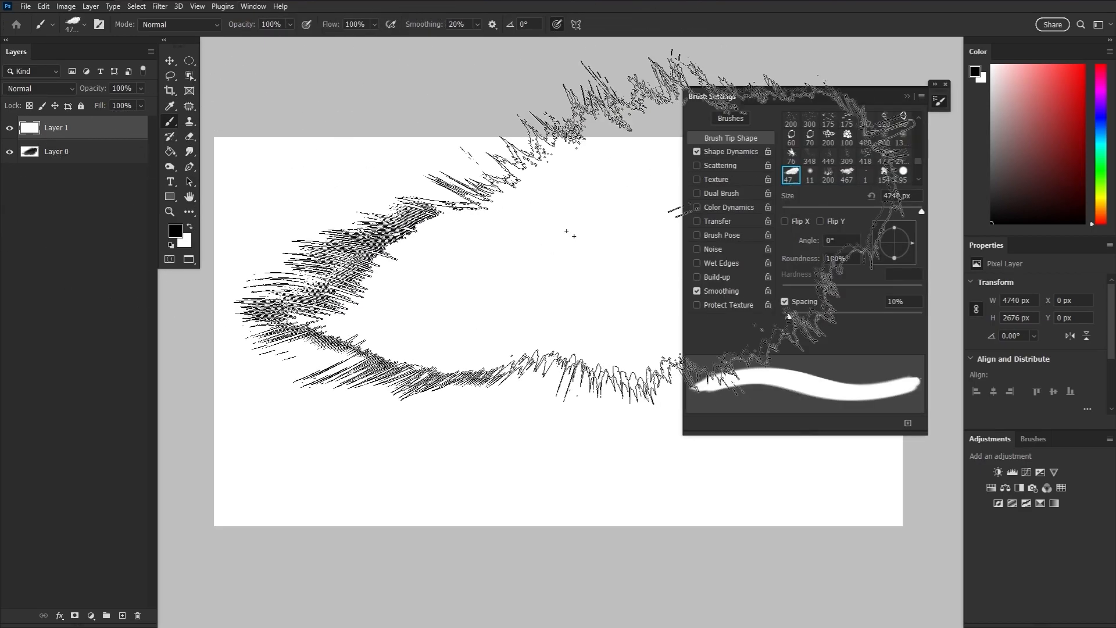
left_click_drag(843, 317, 882, 316)
Raise the feather brush's size and roundness jitter, set angle jitter to the maximum, and enable Scattering at about 498%
left_click(731, 151)
left_click_drag(783, 132, 824, 132)
left_click_drag(782, 234, 923, 235)
left_click_drag(783, 280, 813, 278)
left_click(720, 165)
left_click_drag(807, 132, 852, 132)
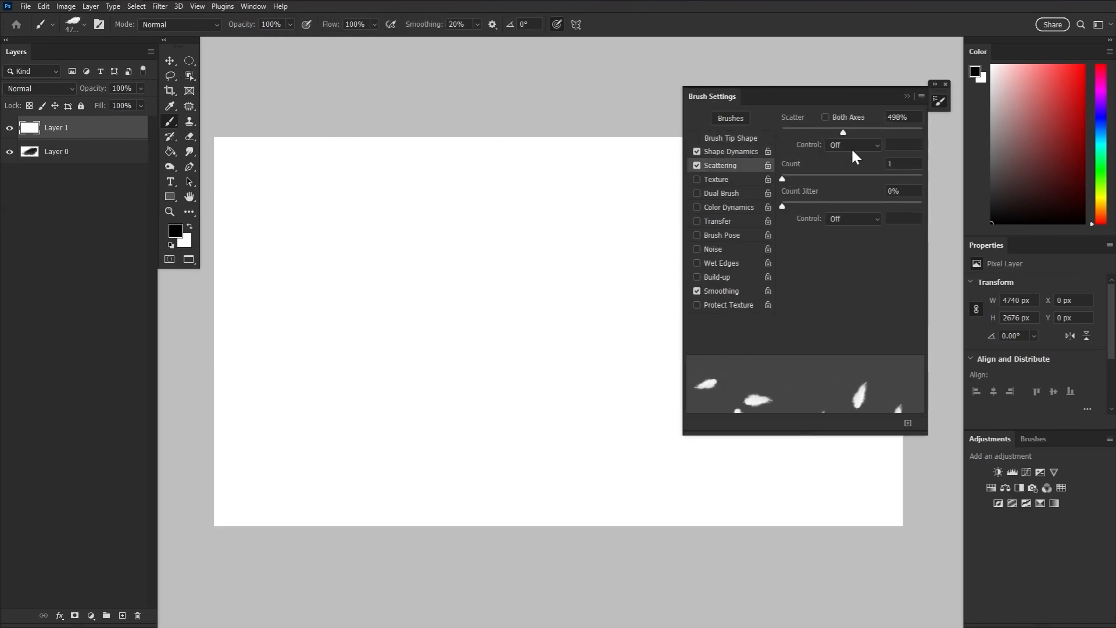
Save the configured brush as a new preset named Feather 1 and collapse the brush settings
left_click(908, 423)
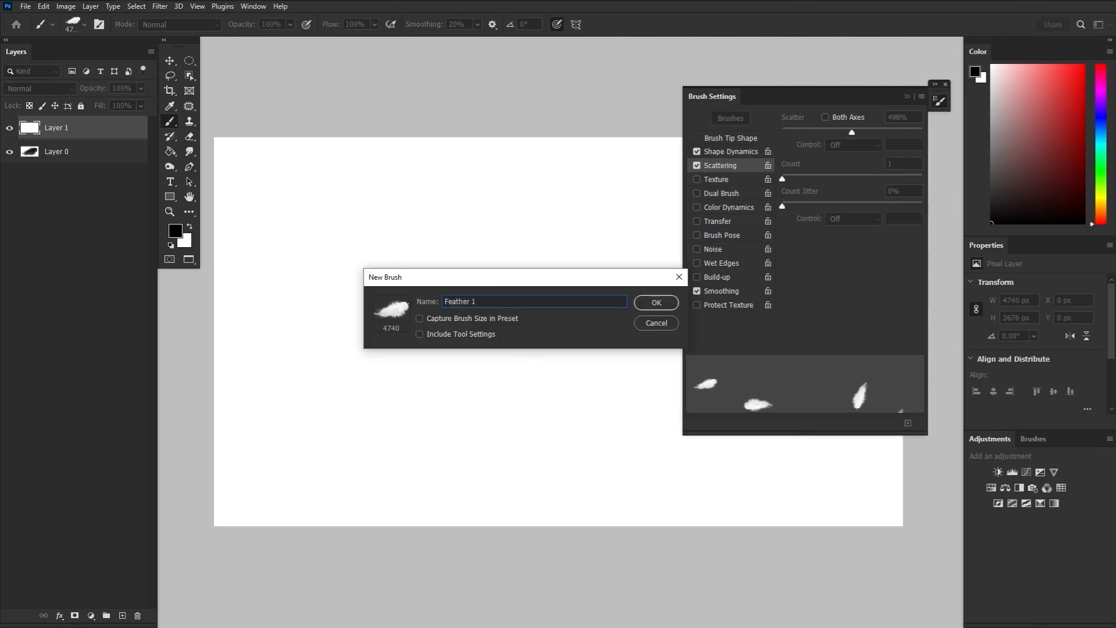
left_click(649, 302)
left_click(908, 96)
Reduce the feather brush's size and choose a very dark navy blue as the foreground color
key("bracketleft")
key("bracketleft")
key("bracketleft")
key("bracketleft")
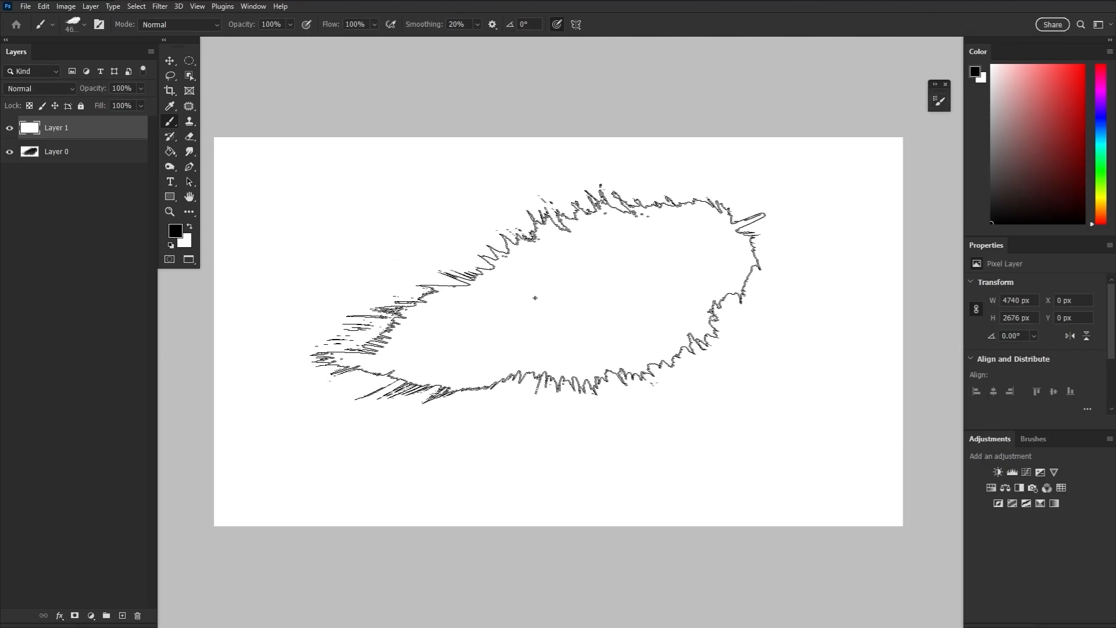
left_click(176, 231)
left_click(669, 388)
left_click(593, 475)
left_click(766, 333)
Shrink the brush further and paint scattered dark feathers across the white Layer 1
key("bracketleft")
key("bracketleft")
key("bracketleft")
mouse_move(390, 223)
left_mouse_down()
mouse_move(256, 363)
mouse_move(223, 370)
mouse_move(250, 494)
mouse_move(666, 372)
mouse_move(805, 579)
left_mouse_up()
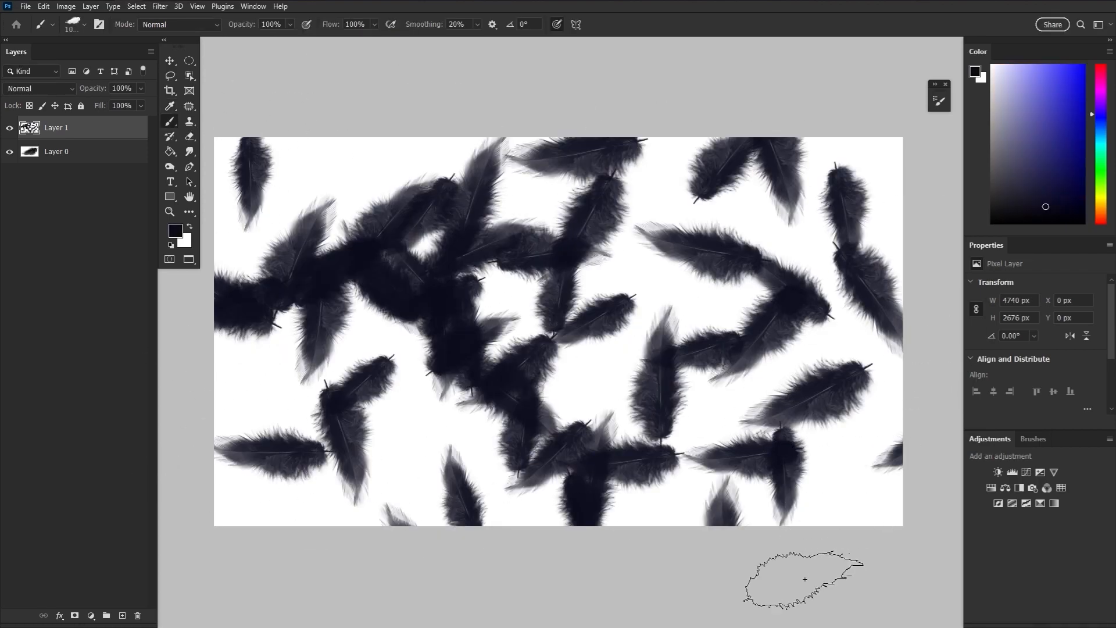
Add a Solid Color fill layer over the feathers, and paint white feathers on a new layer above it
left_click(91, 616)
left_click(116, 363)
left_click(766, 333)
left_click(122, 616)
left_click(190, 226)
mouse_move(561, 335)
left_mouse_down()
mouse_move(690, 155)
mouse_move(847, 448)
mouse_move(571, 444)
mouse_move(618, 224)
mouse_move(713, 143)
left_mouse_up()
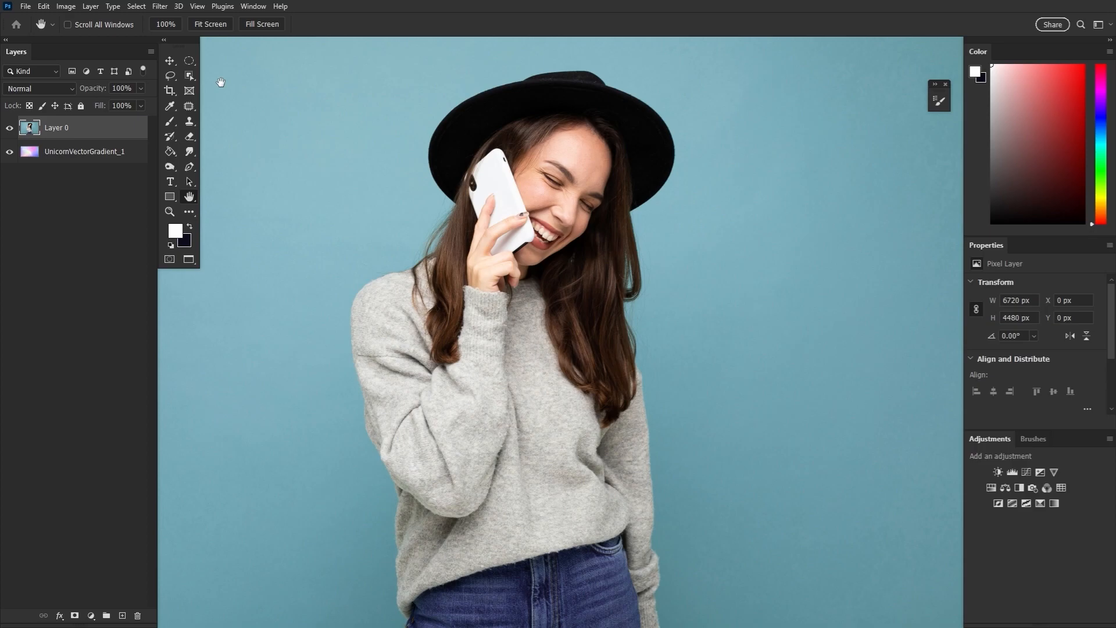
Select the woman with Select Subject and mask Layer 0 to that selection
left_click(190, 79)
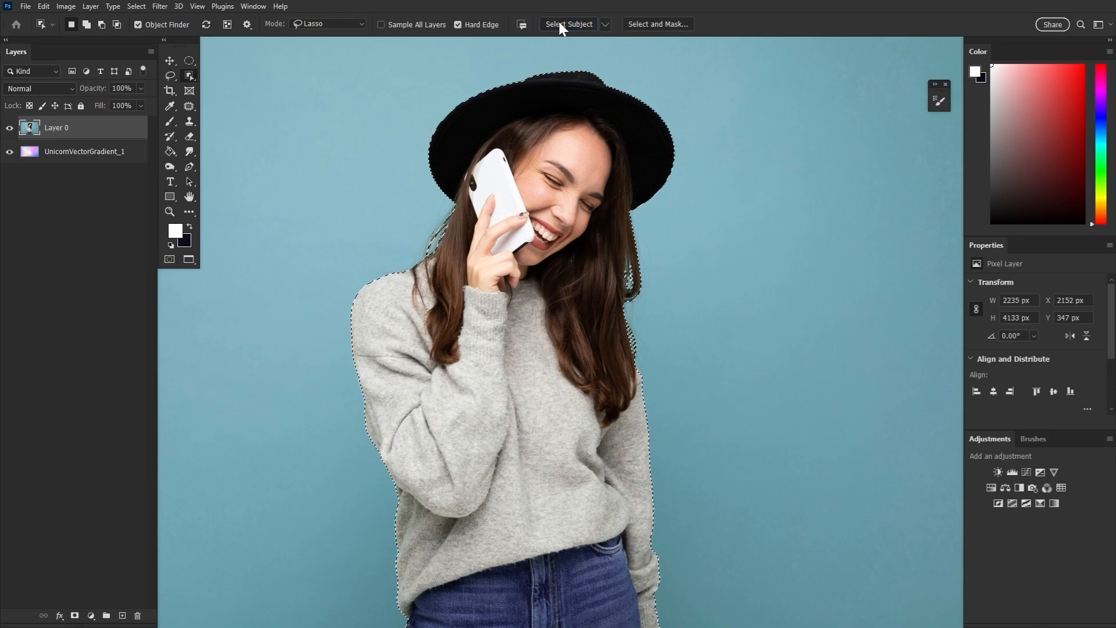
left_click(74, 615)
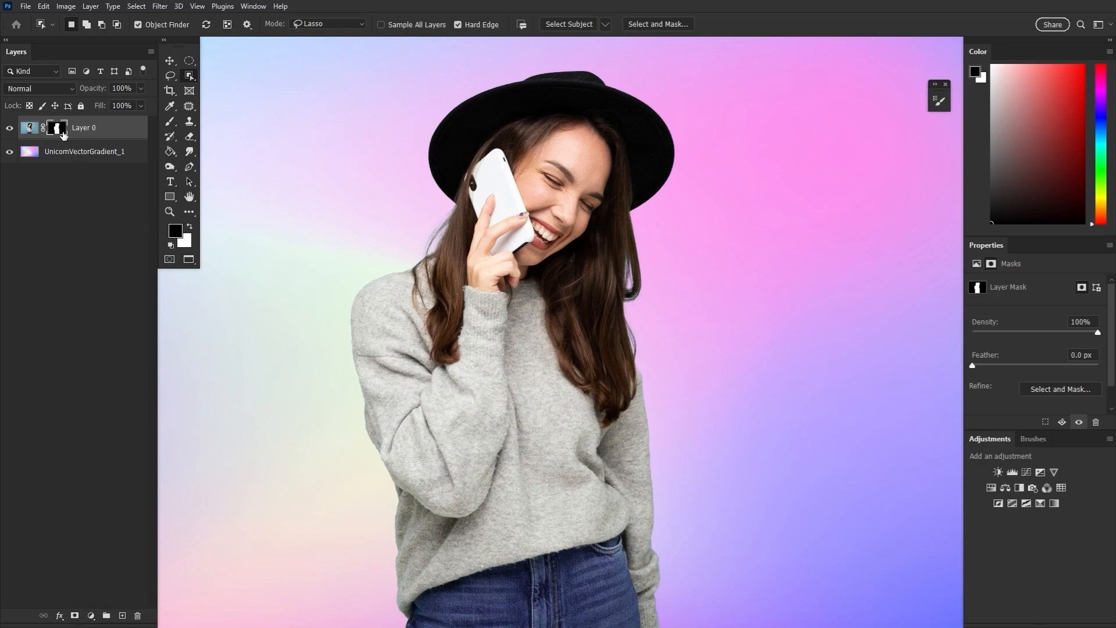
Open the layer mask in Select and Mask, enable Smart Radius and set the edge detection radius to 3 px
left_click(1052, 389)
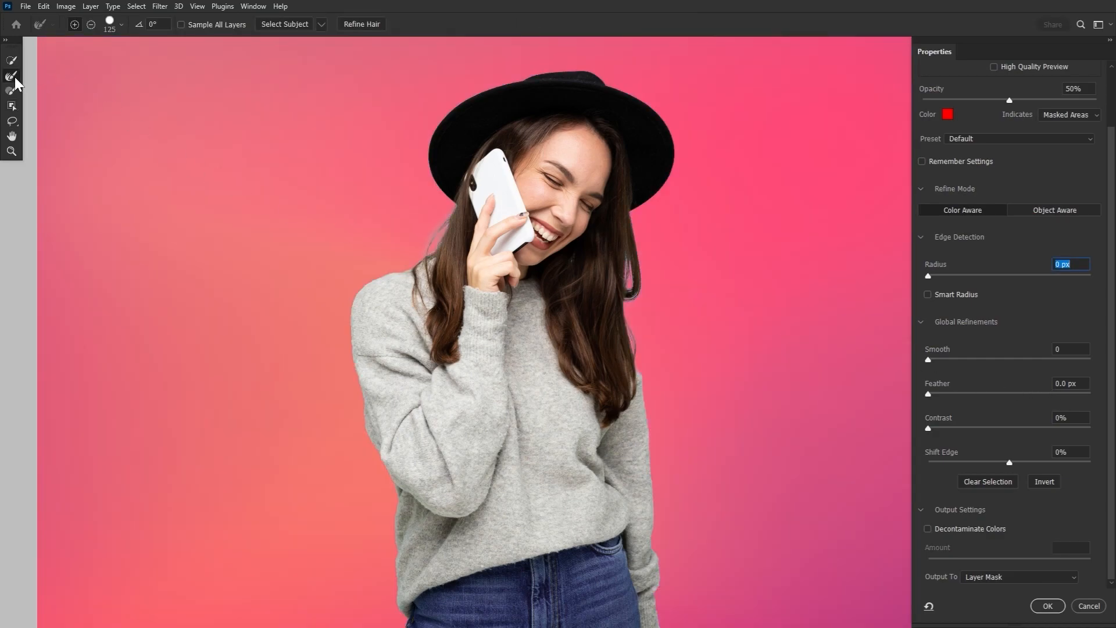
left_click(934, 294)
left_click_drag(932, 275, 947, 276)
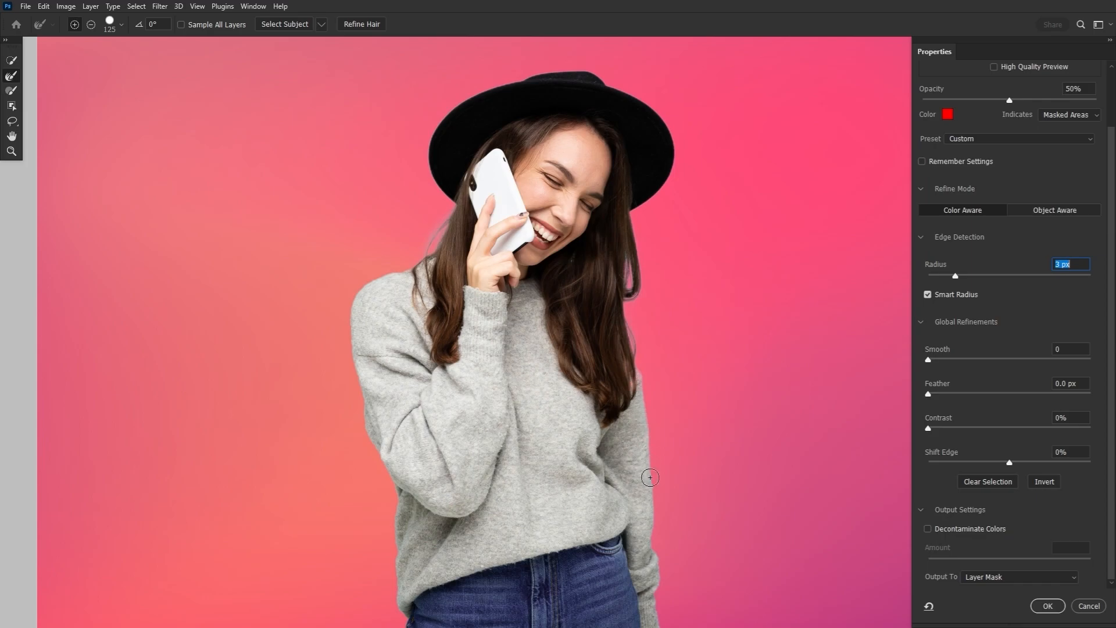
Brush Refine Edge along the woman's hair and sweater, and output with Decontaminate Colors at 100% to New Layer with Layer Mask
mouse_move(626, 192)
left_mouse_down()
mouse_move(662, 189)
mouse_move(664, 124)
mouse_move(597, 83)
mouse_move(547, 74)
mouse_move(467, 99)
mouse_move(439, 135)
mouse_move(435, 179)
mouse_move(453, 205)
mouse_move(421, 261)
left_mouse_up()
mouse_move(369, 286)
left_mouse_down()
mouse_move(365, 429)
mouse_move(394, 497)
left_mouse_up()
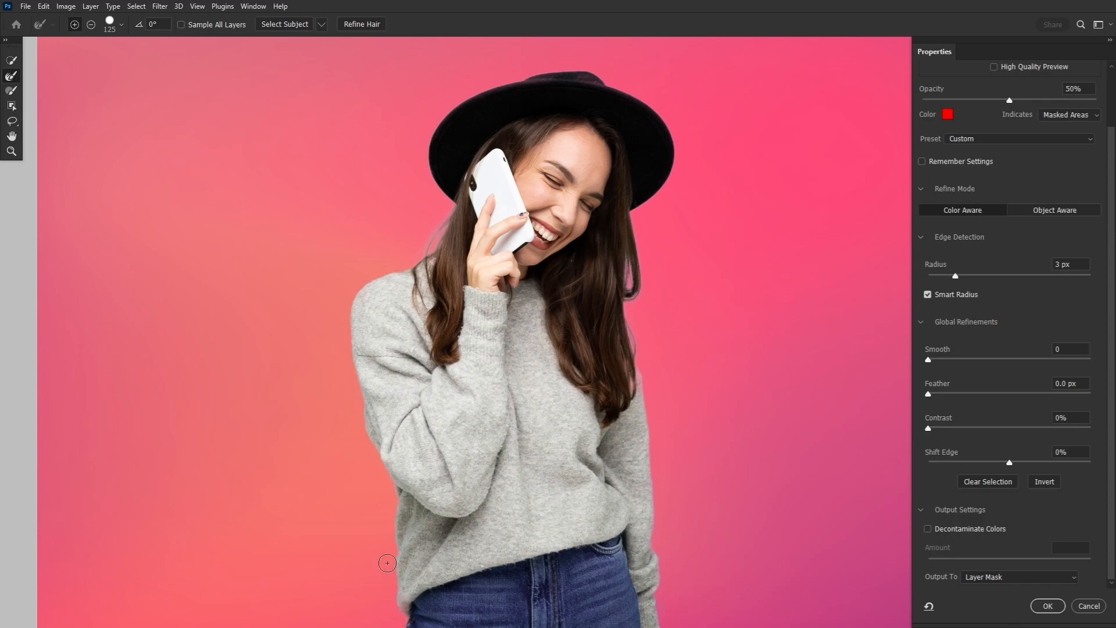
key("alt")
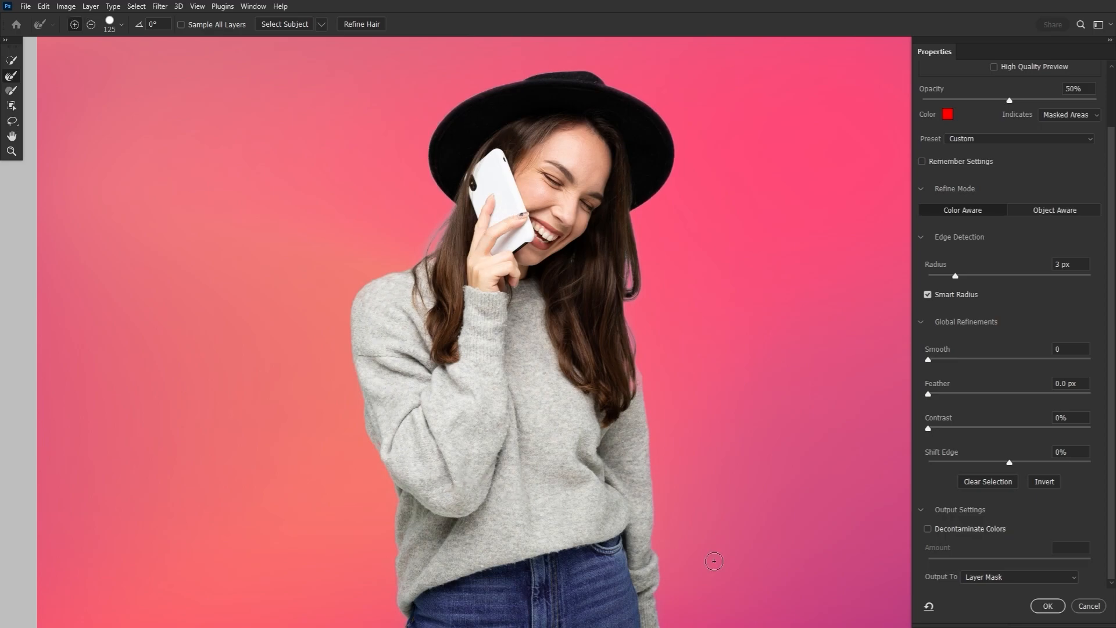
left_click(929, 530)
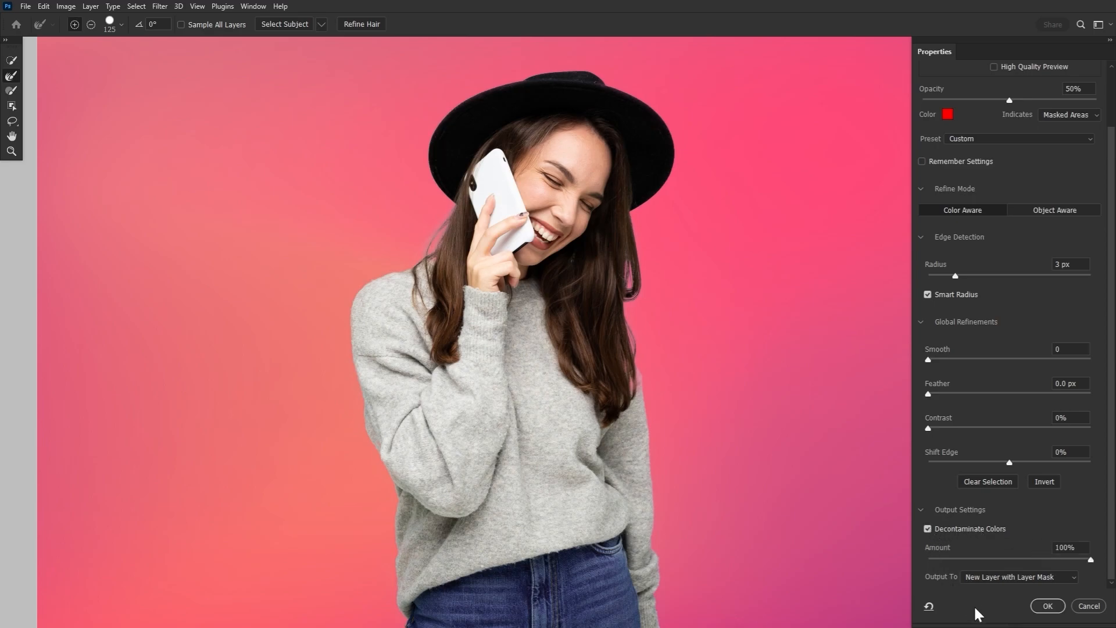
left_click(1047, 606)
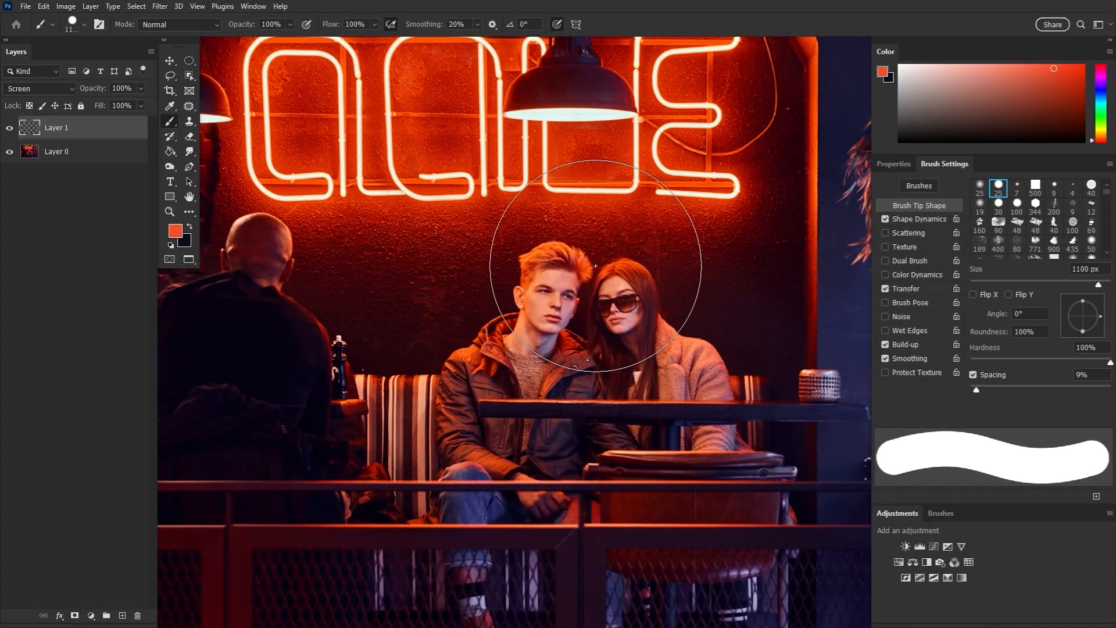
Resize the hard round brush over the neon bar photo in increments, ending at 250 px
key("bracketleft")
key("bracketleft")
key("bracketleft")
key("bracketleft")
key("bracketleft")
key("bracketleft")
key("bracketleft")
key("bracketleft")
key("bracketleft")
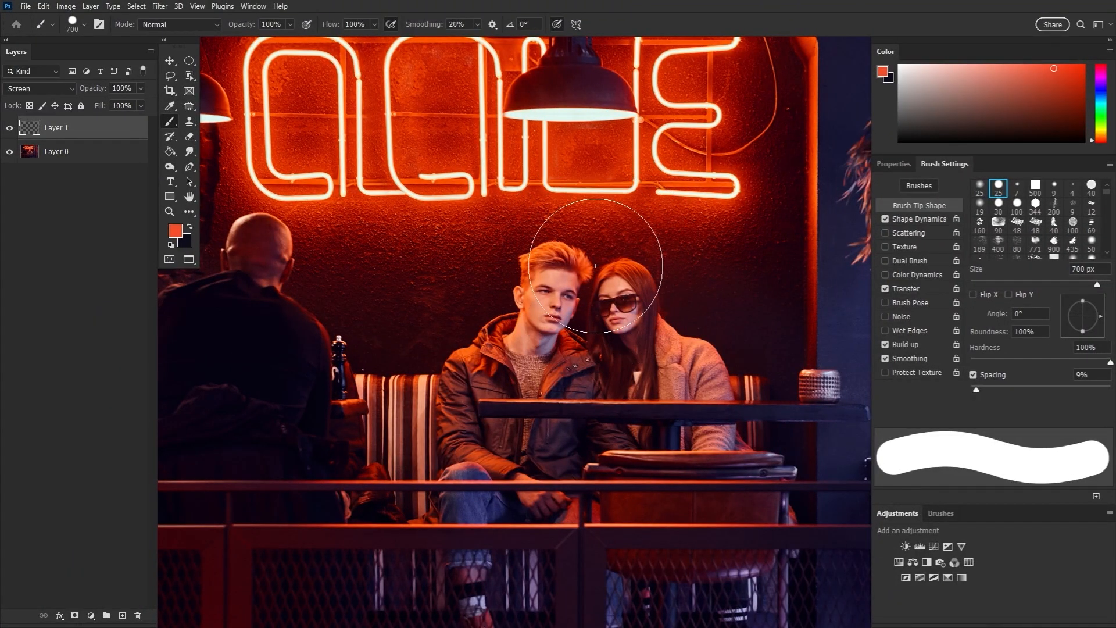
key("bracketright")
key("bracketright")
key("bracketright")
key("bracketright")
key("bracketright")
key("bracketright")
key("bracketright")
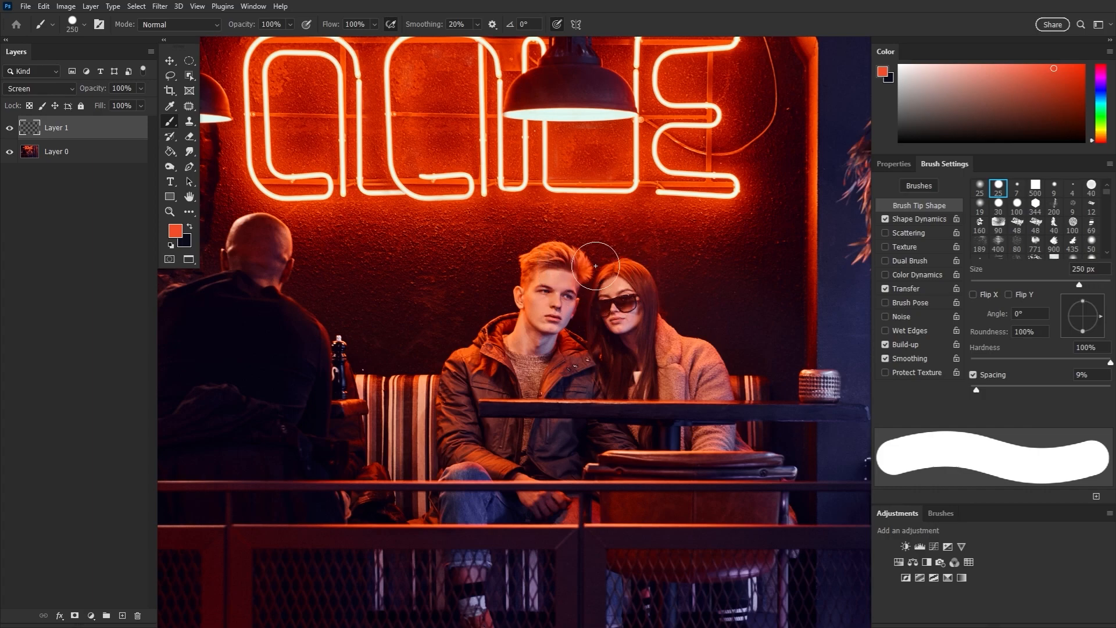
Enlarge the brush to 1200 px and reduce its hardness to 0%
key("bracketright")
key("bracketright")
key("bracketright")
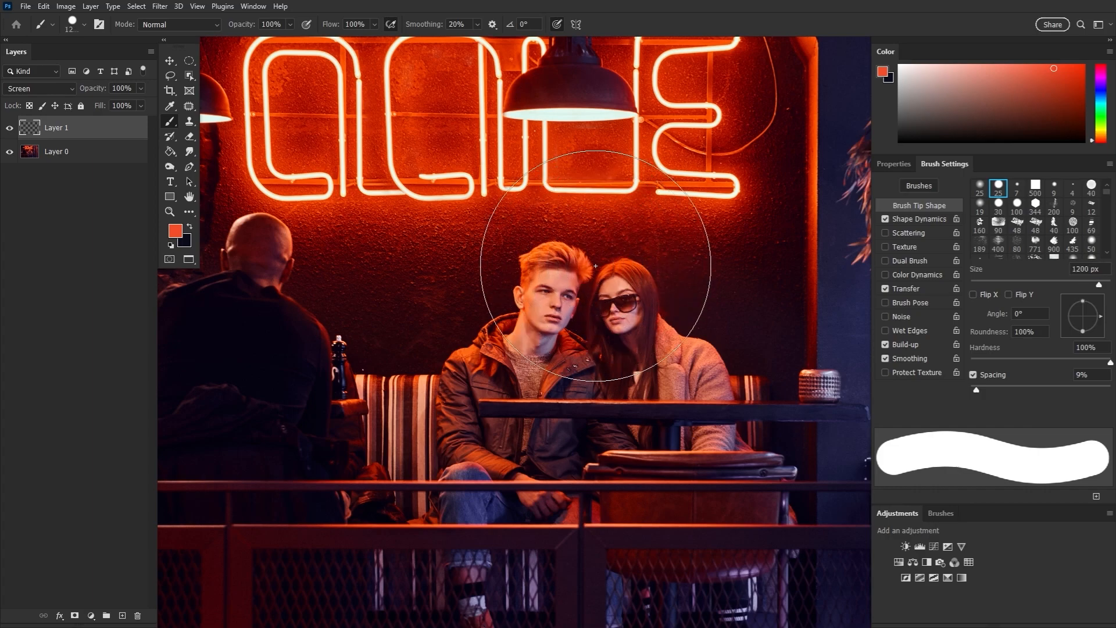
key("shift+bracketleft")
key("shift+bracketleft")
key("shift+bracketleft")
key("shift+bracketleft")
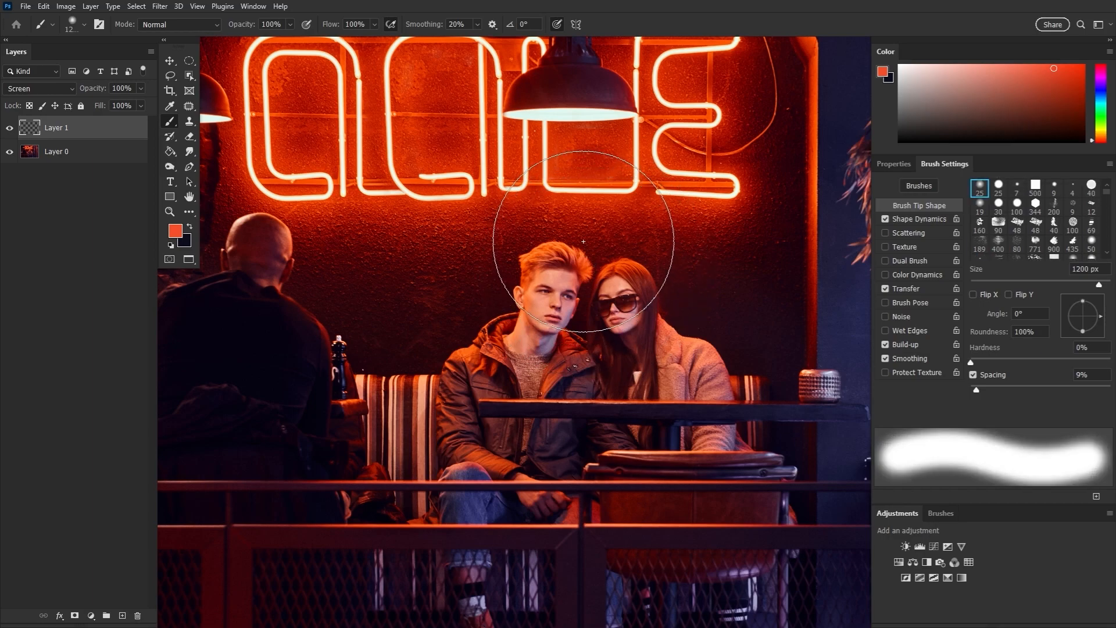
Paint soft orange-red glow dabs around the neon sign on Layer 1 with a 1500 px brush, and lower the layer's opacity
key("bracketright")
key("bracketright")
key("bracketright")
left_click(583, 232)
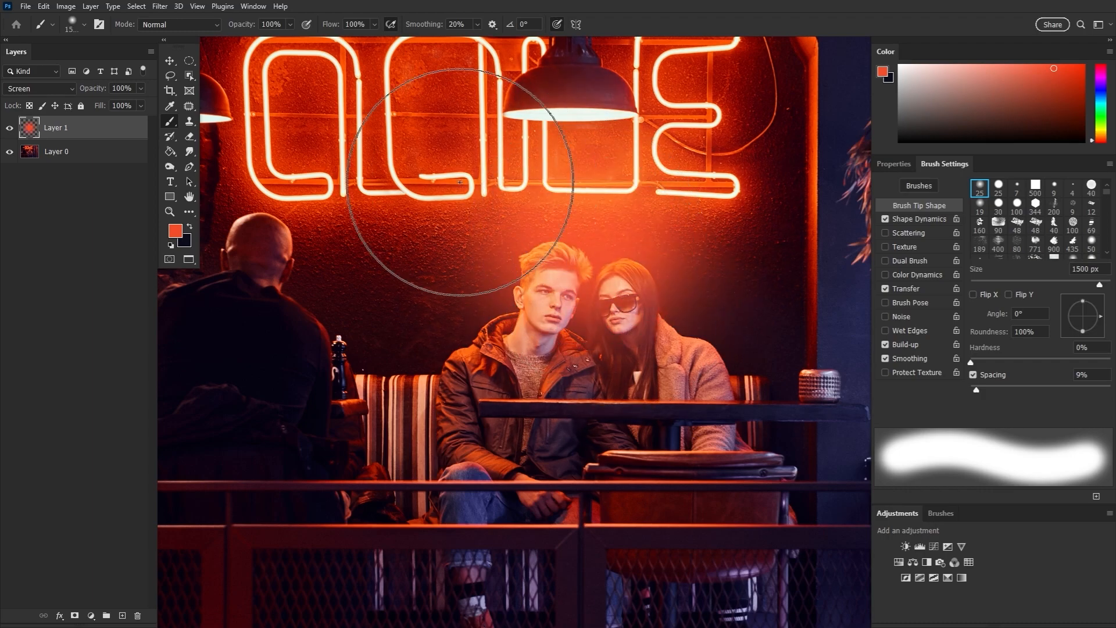
left_click(719, 187)
left_click_drag(99, 93, 67, 98)
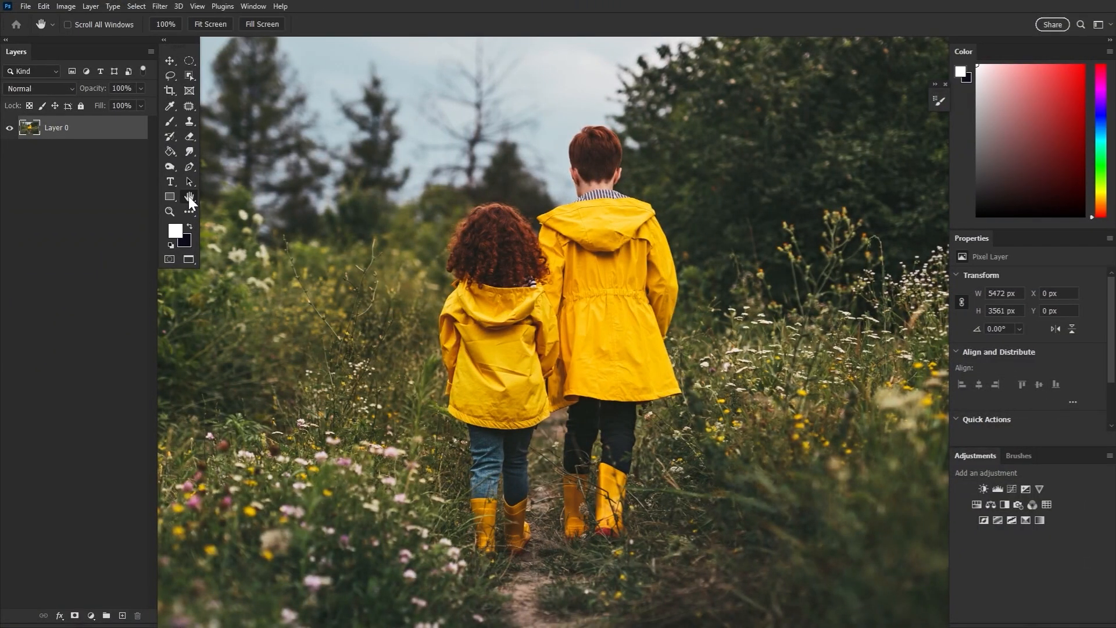
Add a Curves adjustment over the yellow raincoat photo and, in the Blue channel, raise the black point and lower the white point
left_click(1013, 489)
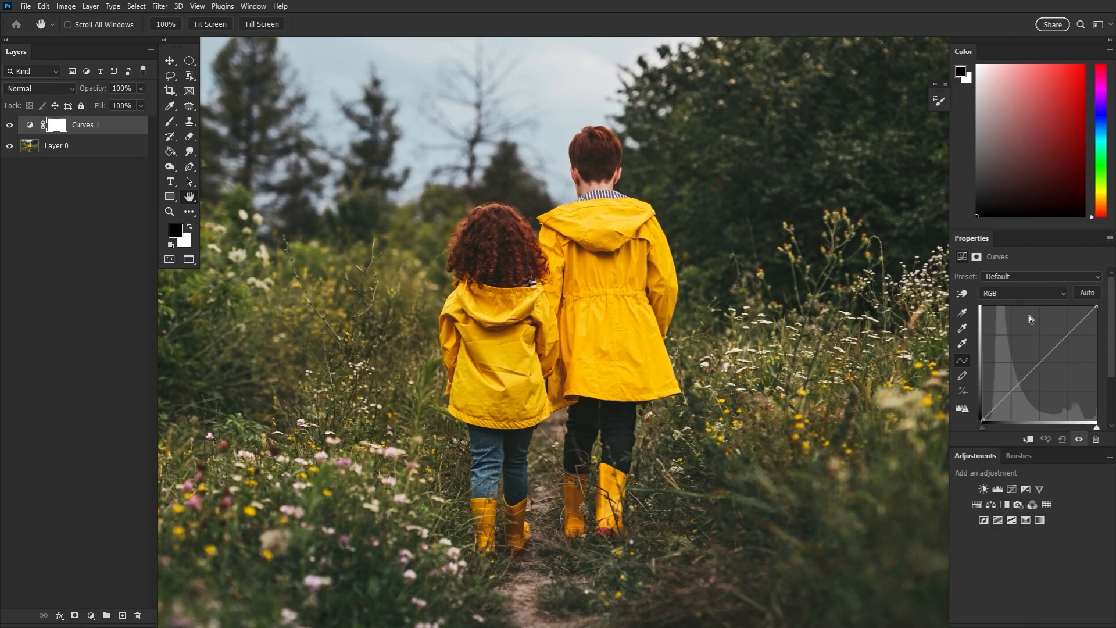
left_click(1022, 293)
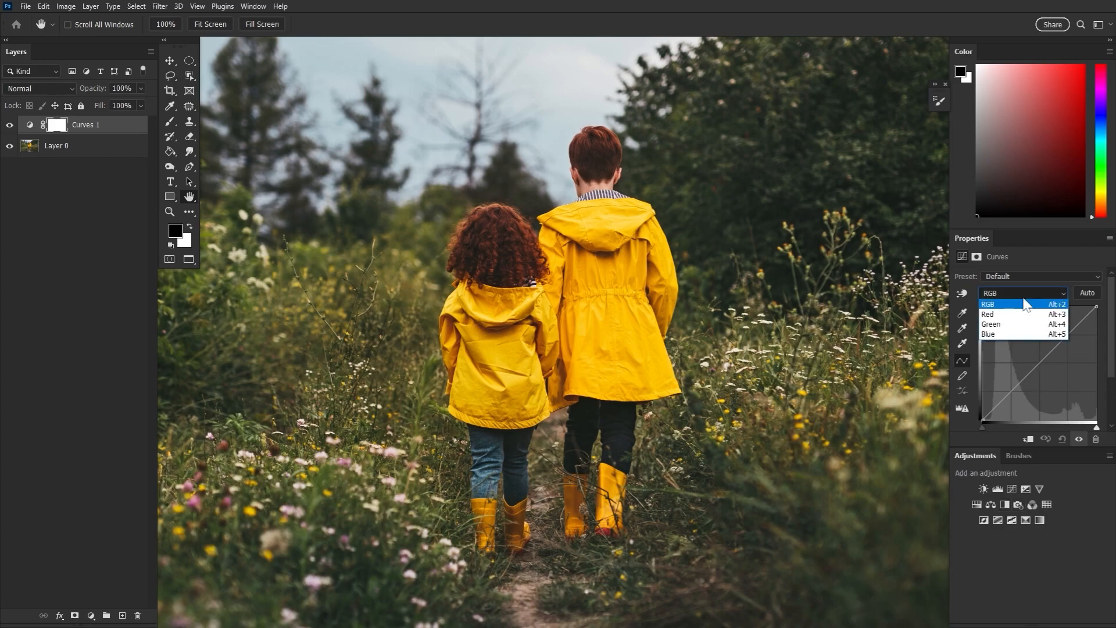
left_click(1001, 334)
left_click_drag(981, 421, 984, 394)
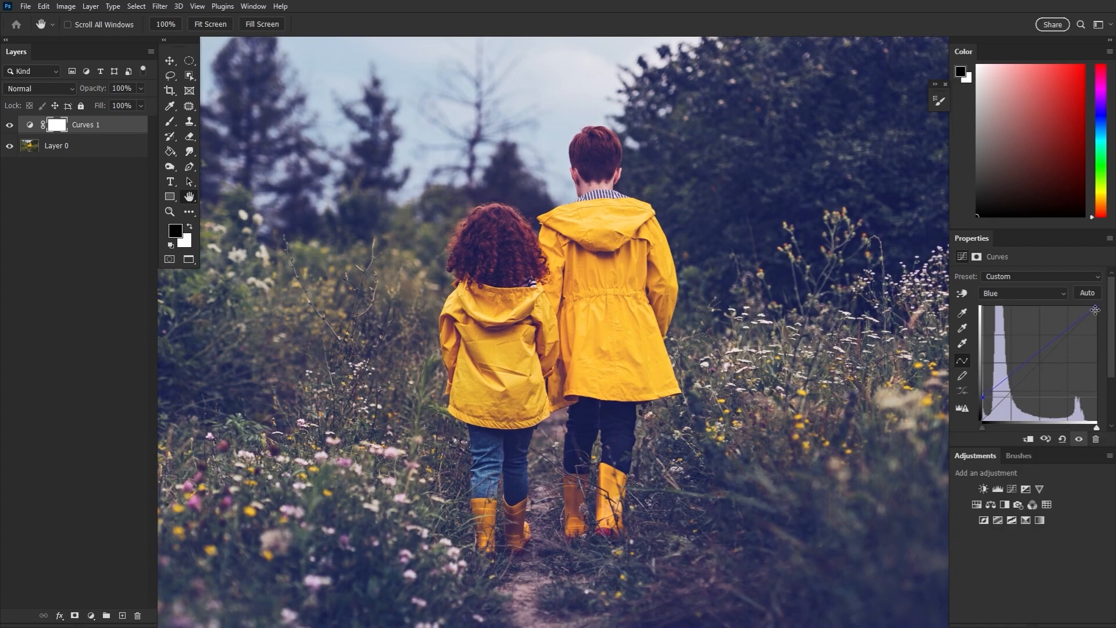
left_click_drag(1099, 308, 1108, 336)
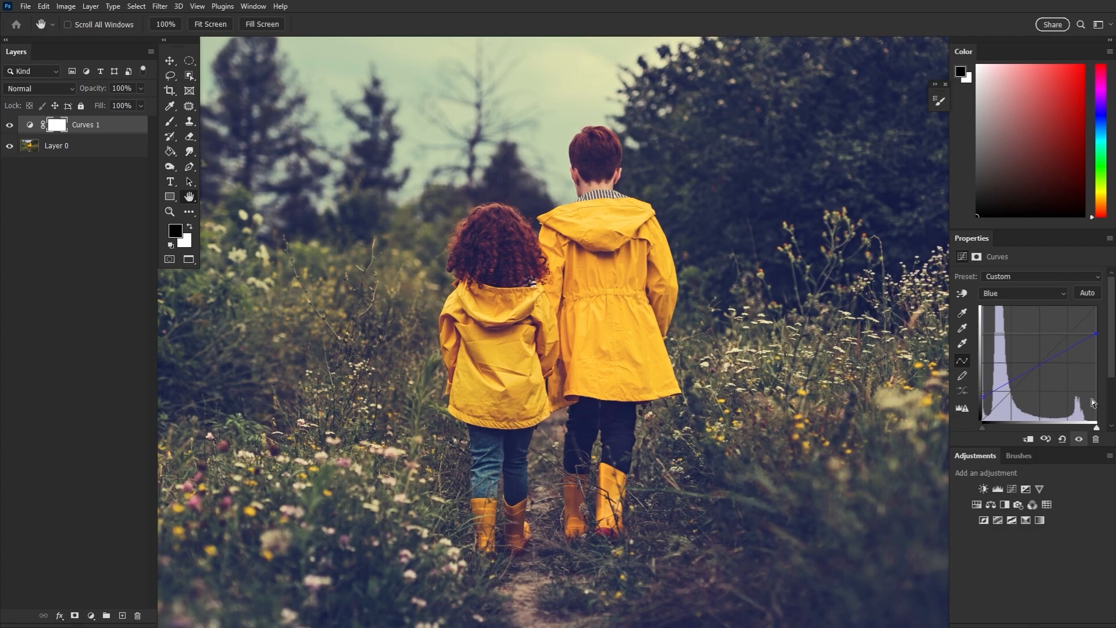
Raise the black point slightly in the Red channel of the Curves adjustment
left_click(1008, 295)
left_click(1000, 314)
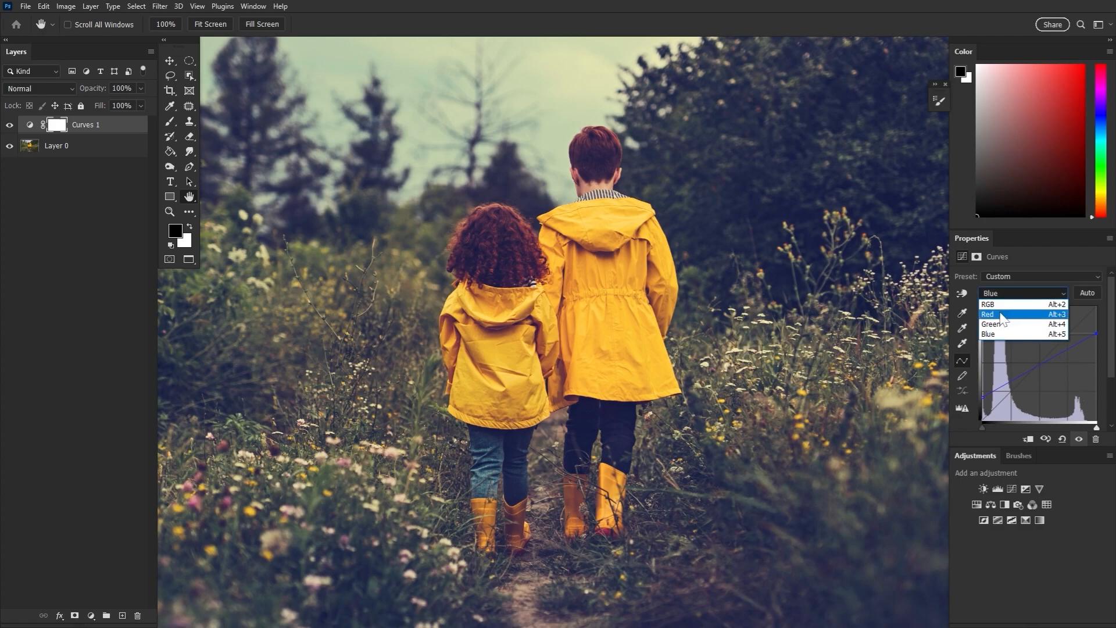
left_click_drag(985, 415, 980, 411)
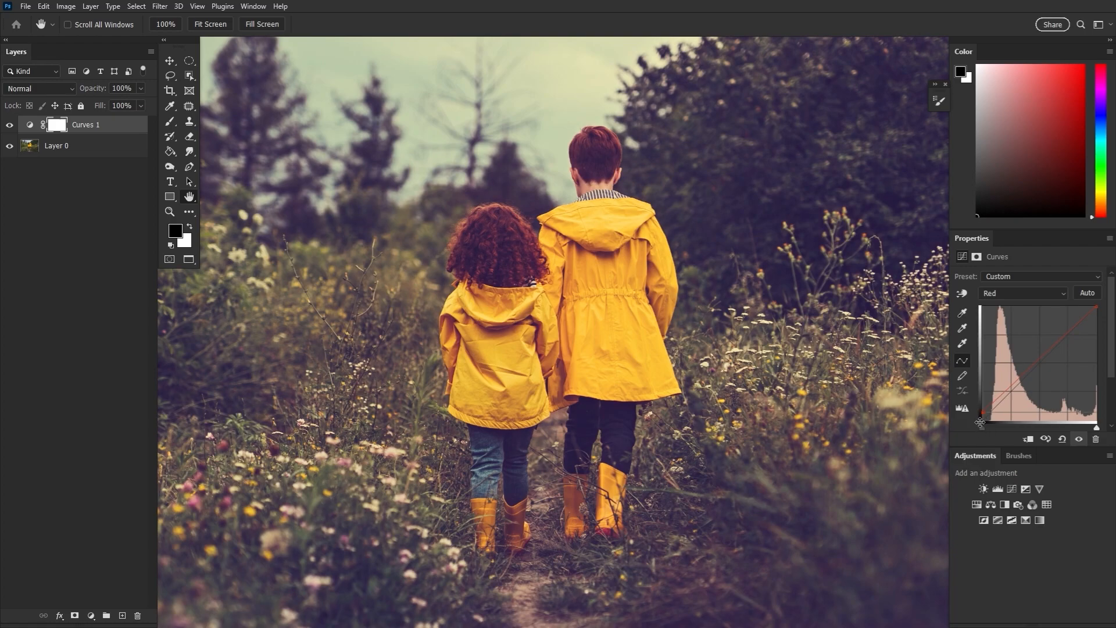
Lower the white point slightly in the Green channel and compare the photo with the Curves adjustment hidden and shown
left_click(1023, 294)
left_click(1009, 325)
left_click_drag(1098, 306, 1101, 314)
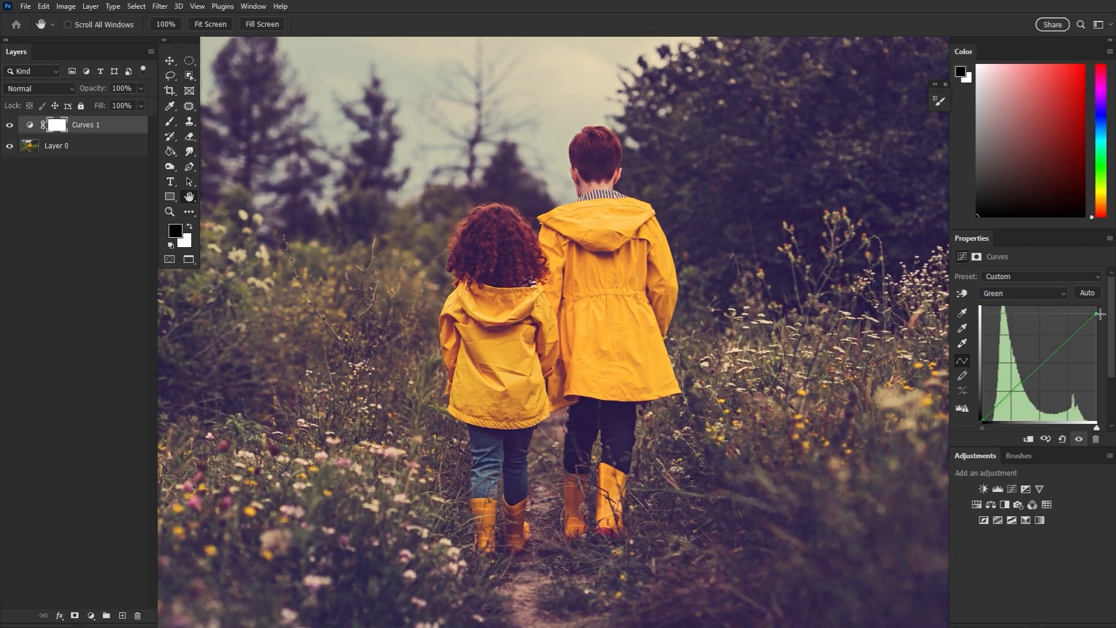
left_click(9, 125)
left_click(9, 126)
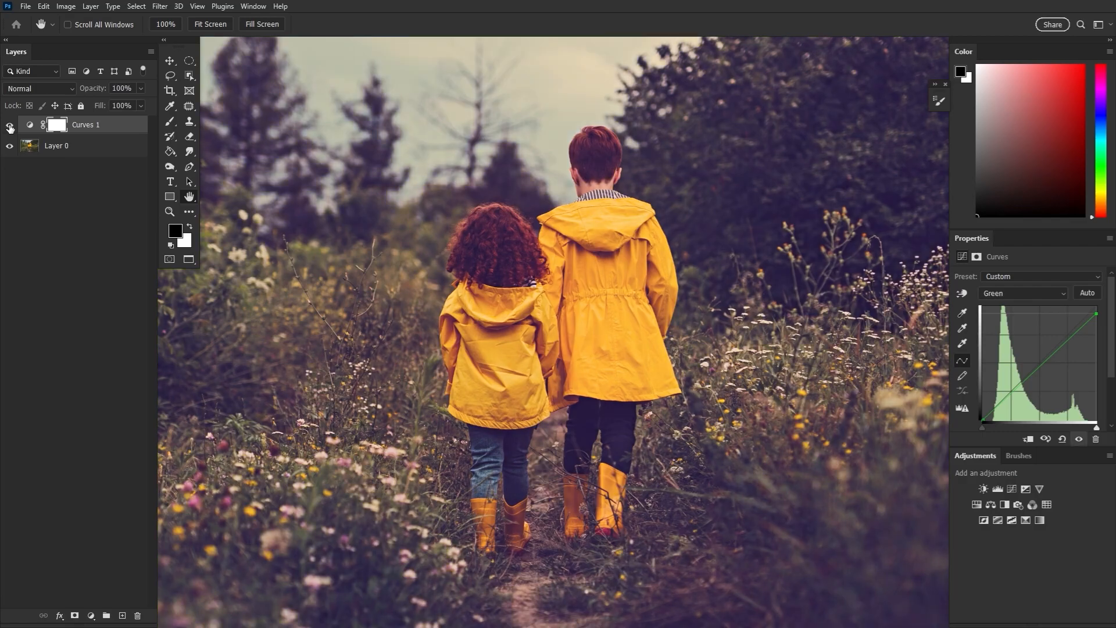